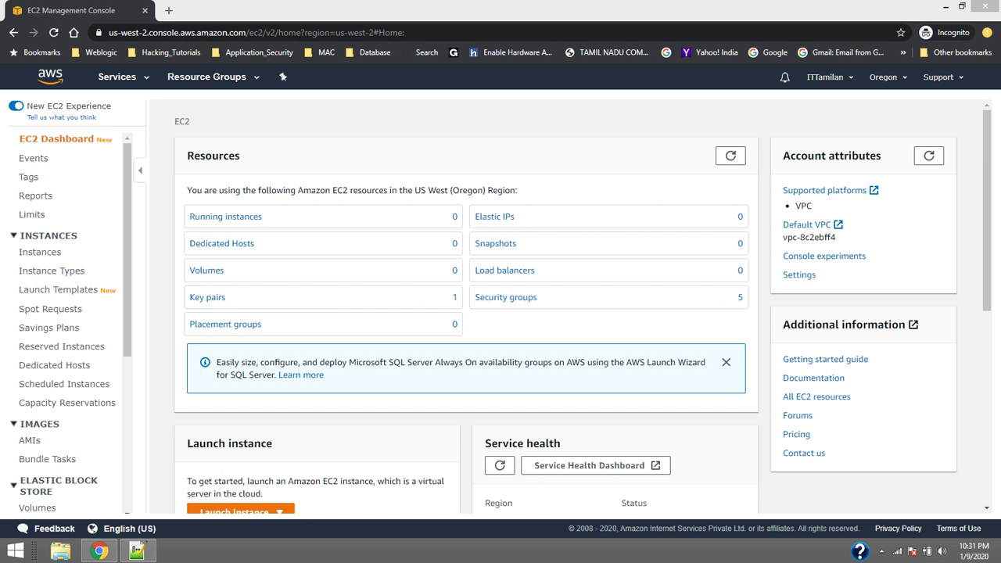
- Start the wizard for launching a new EC2 instance in the Oregon region
key("F5")
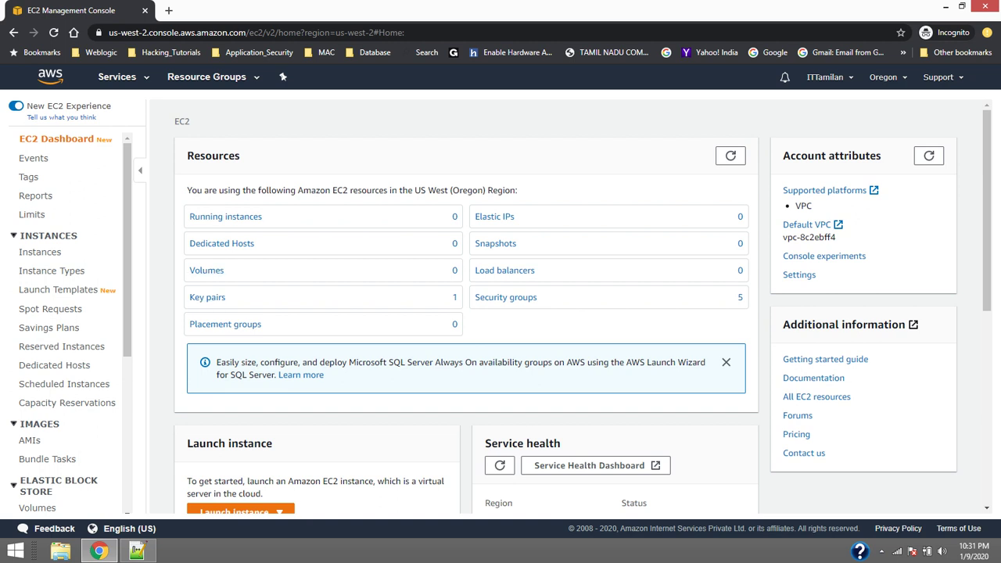
scroll(500, 313, "down", 3)
left_click(234, 387)
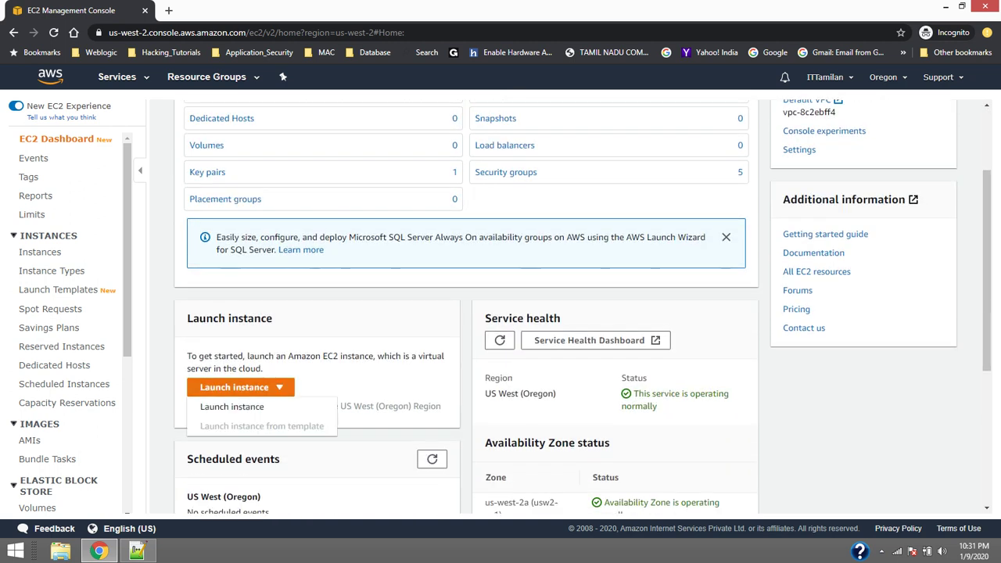
left_click(231, 407)
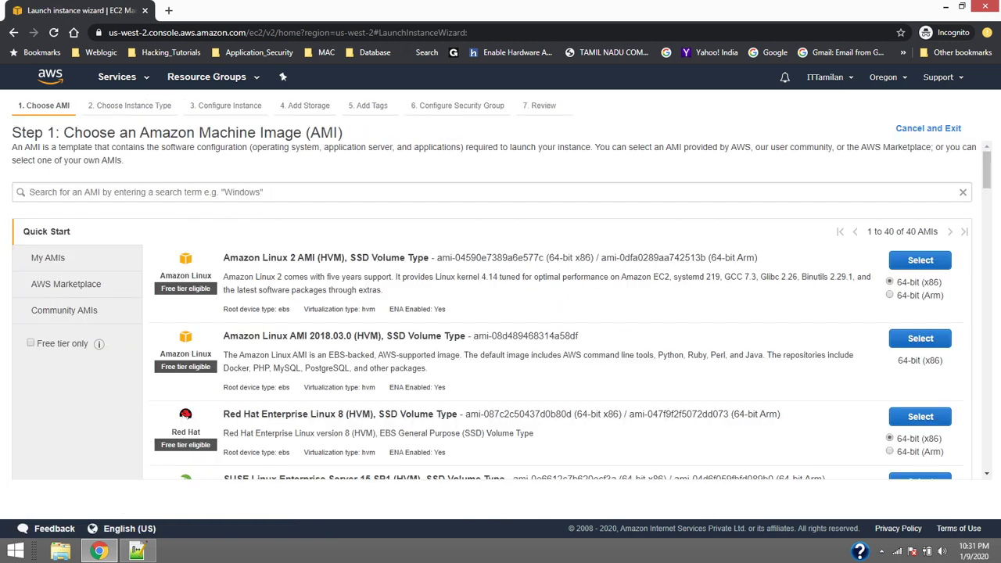
- Look through the quick-start machine images and select the 64-bit (x86) Amazon Linux 2 AMI (HVM), SSD Volume Type
scroll(501, 313, "down", 2)
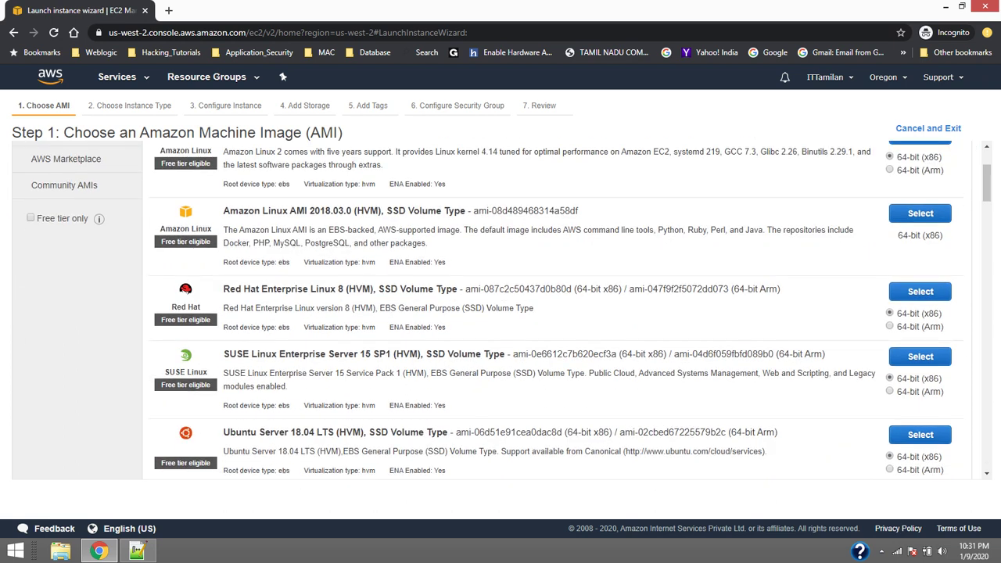
scroll(501, 313, "down", 4)
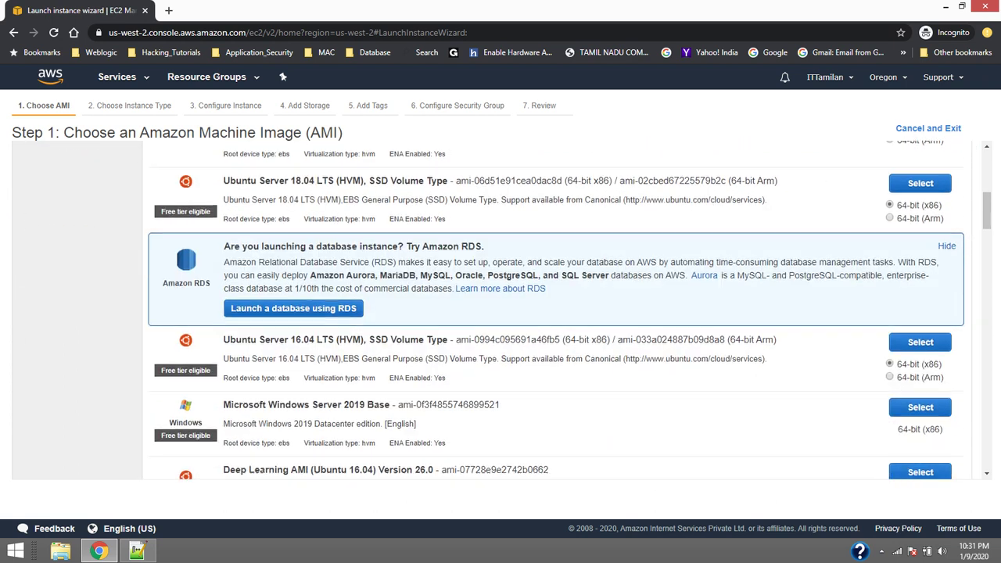
scroll(556, 310, "down", 3)
scroll(557, 310, "up", 4)
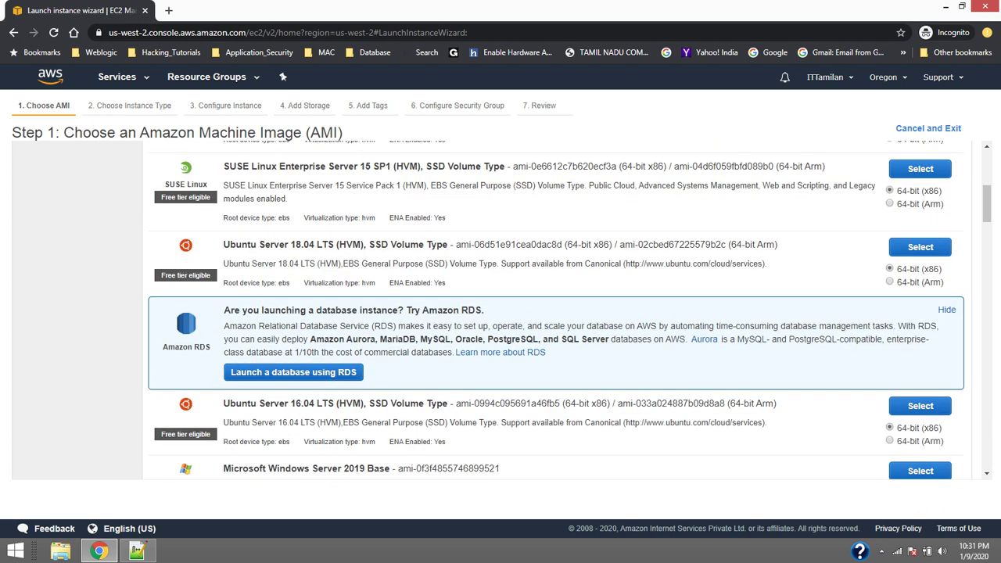
scroll(501, 313, "up", 5)
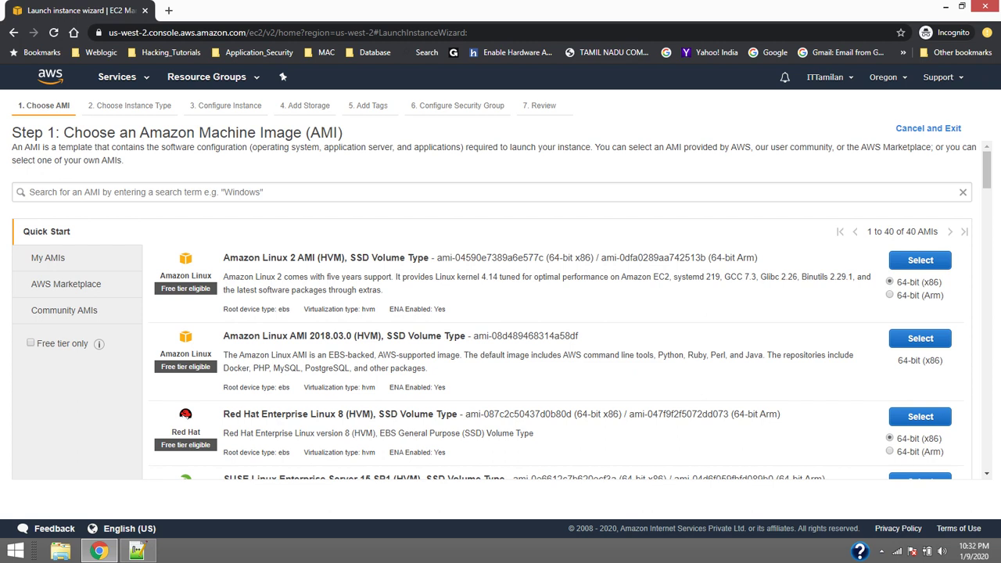
left_click(921, 261)
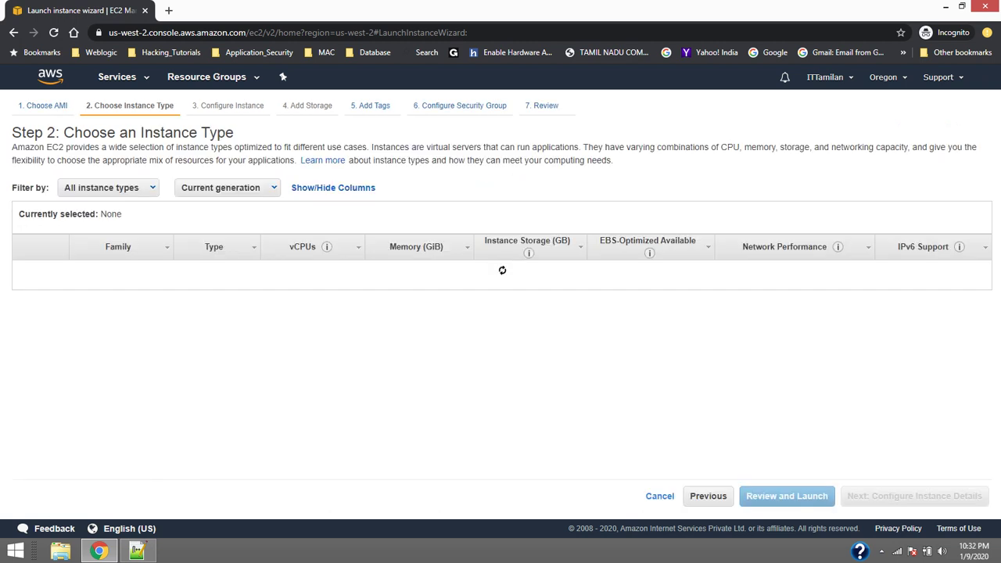
- Return to the image list, reselect the Amazon Linux 2 AMI, and continue to the instance details with type t2.micro
mouse_move(237, 310)
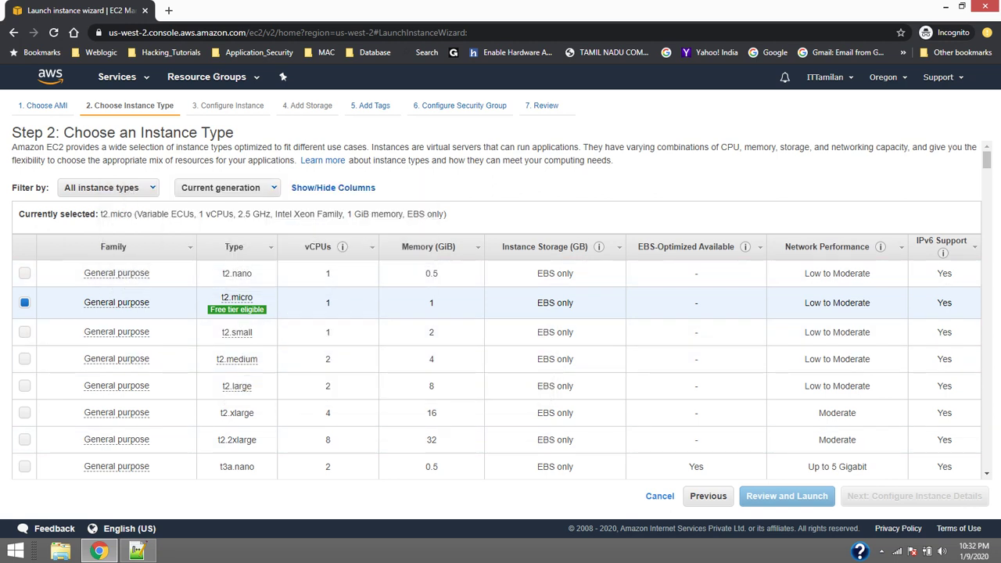
mouse_move(117, 302)
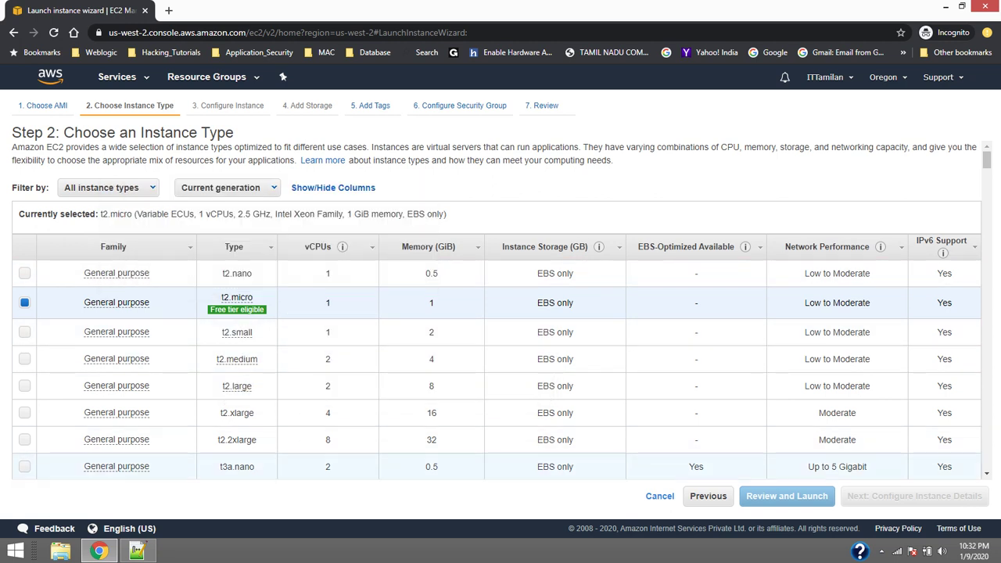
left_click(708, 496)
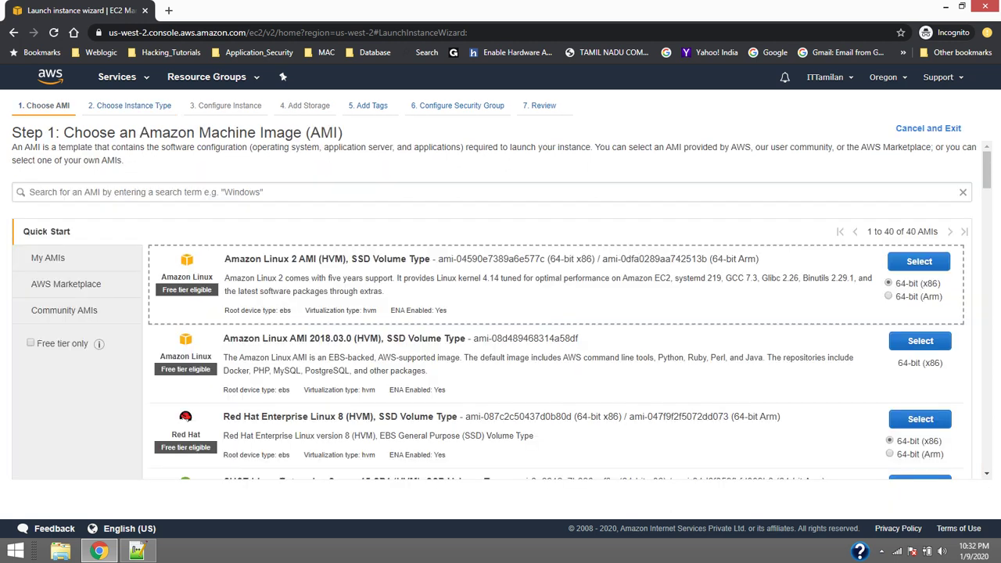
left_click(919, 261)
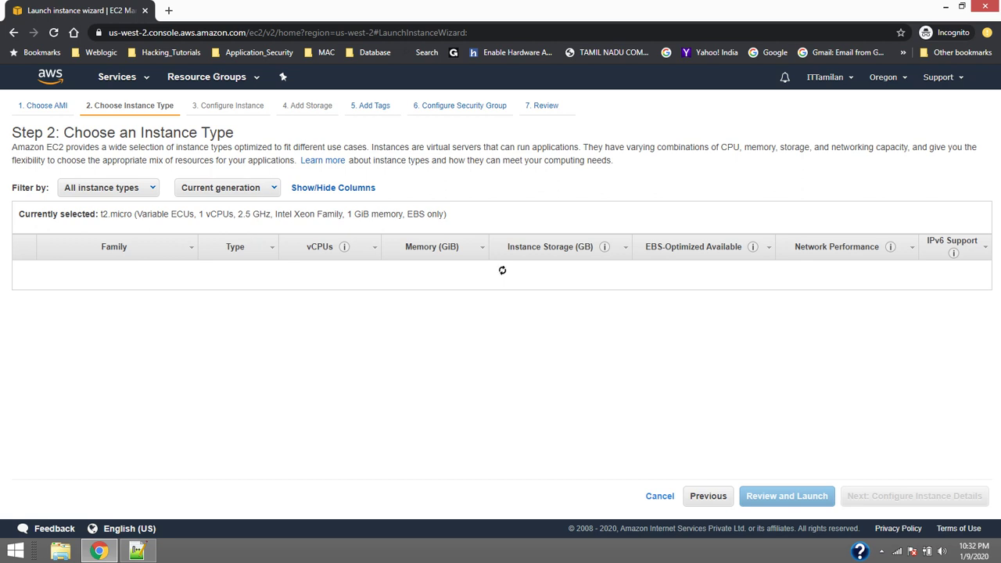
left_click(914, 496)
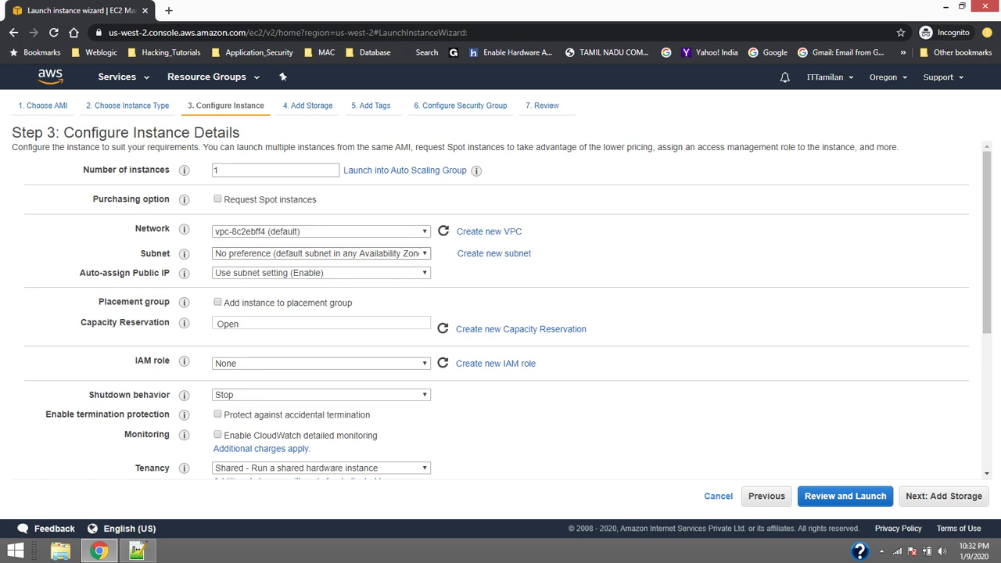
- Copy the whole script from Httpd_Install_Script.txt in Notepad++ and paste it into the instance's user data in Chrome
scroll(501, 310, "down", 3)
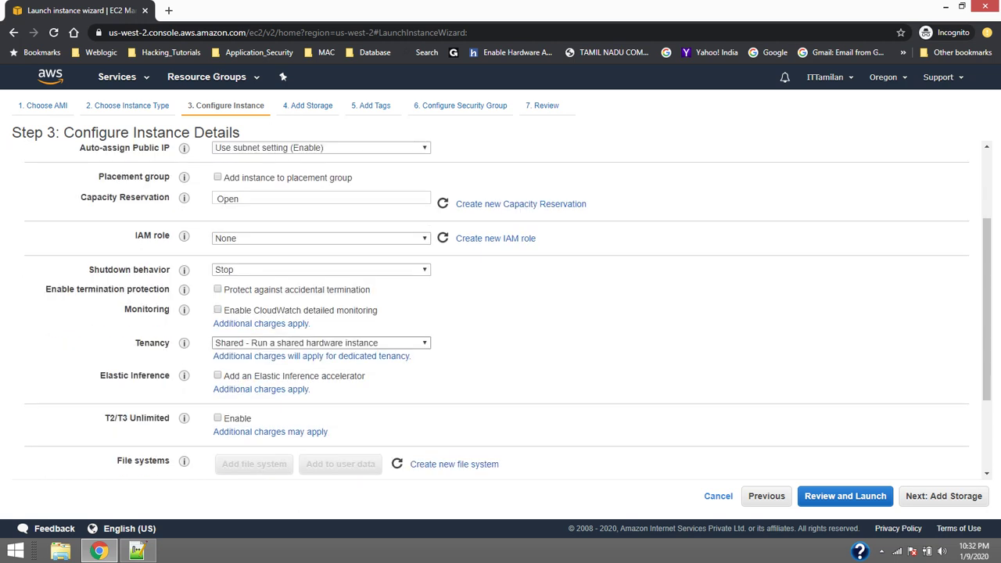
scroll(501, 310, "down", 3)
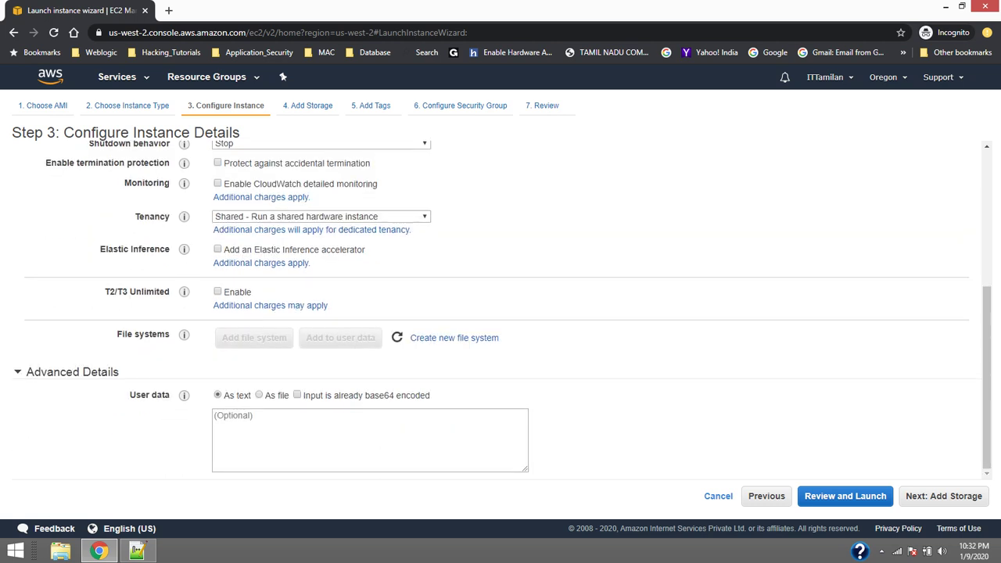
left_click(370, 440)
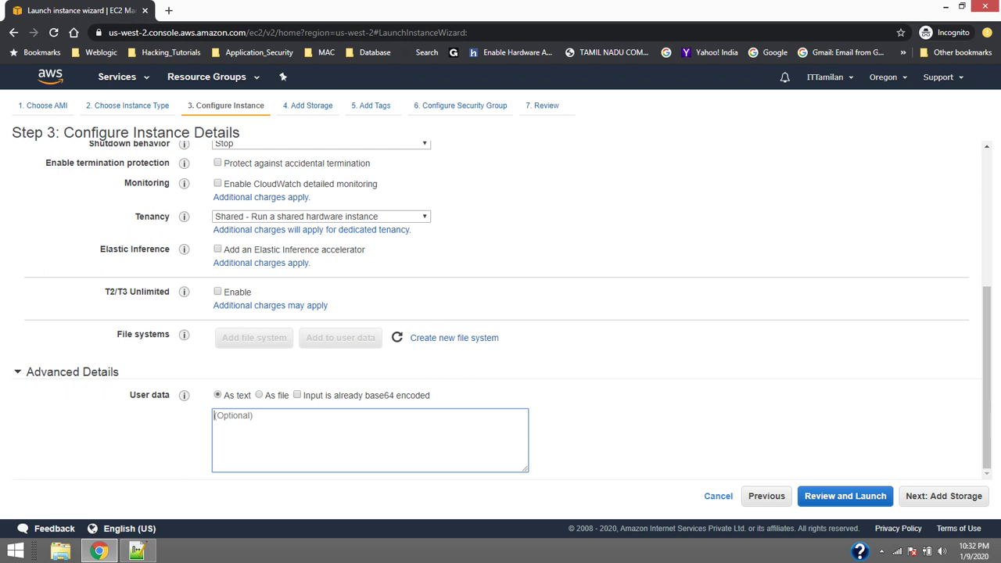
key("alt+Tab")
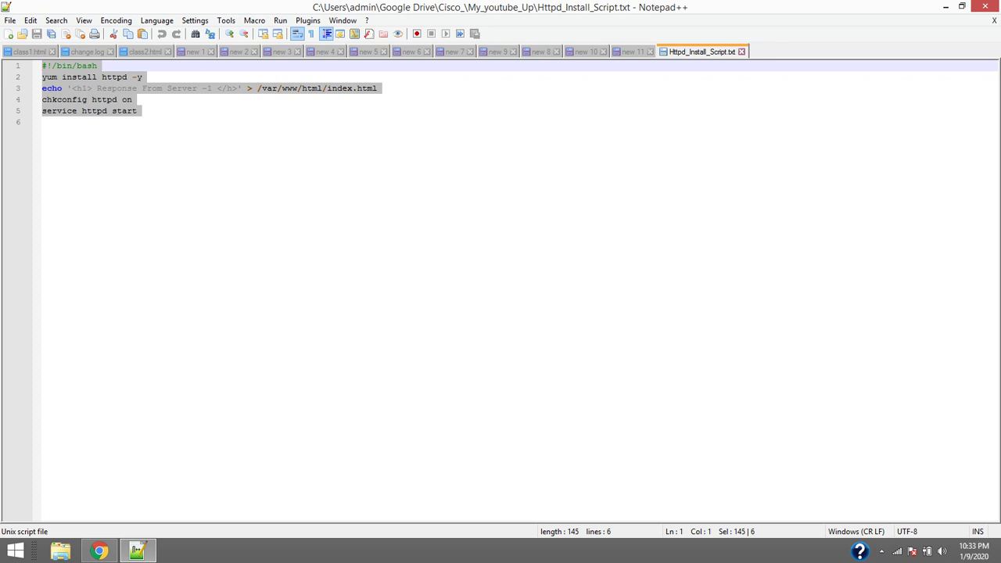
right_click(131, 86)
left_click(160, 107)
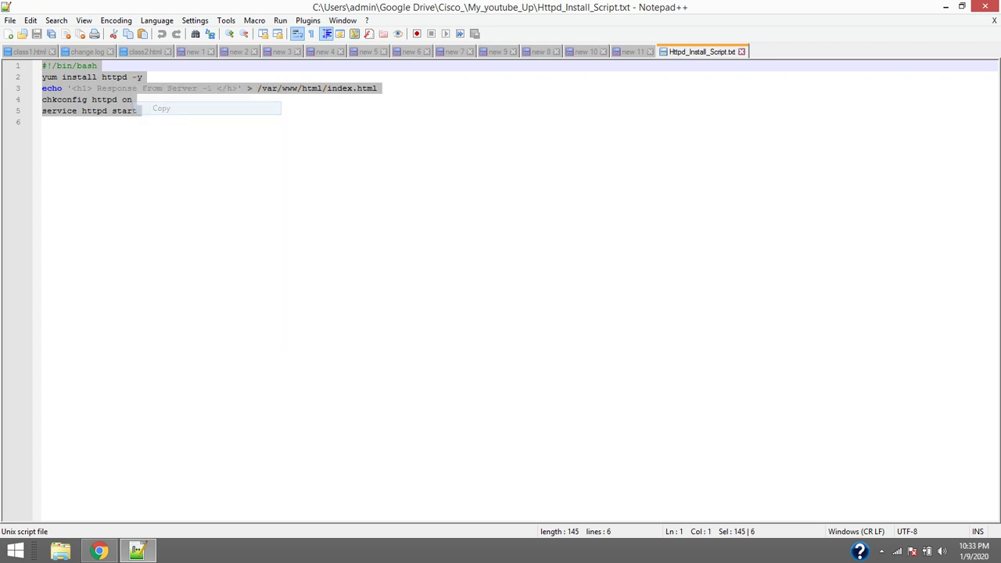
left_click(99, 552)
right_click(350, 438)
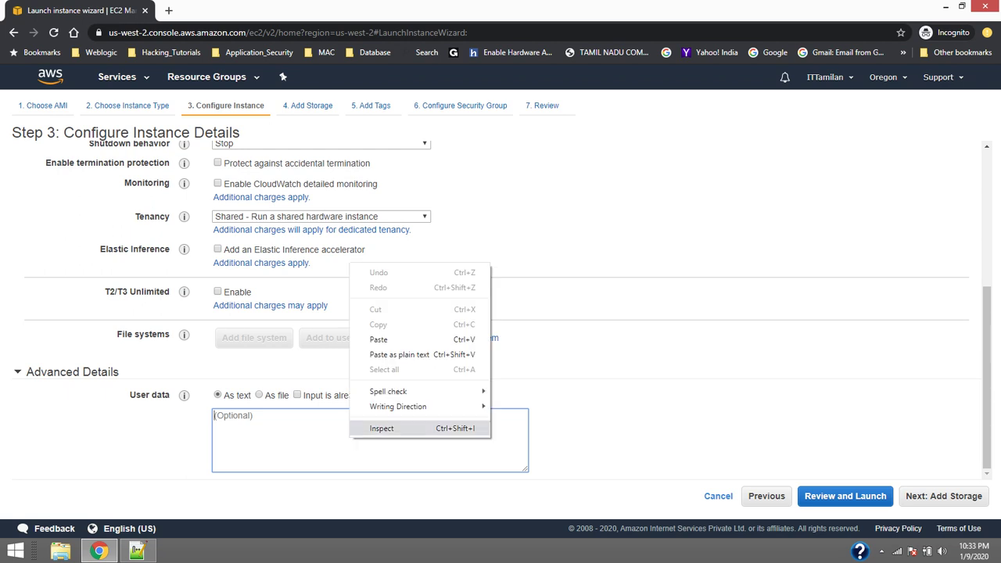
left_click(379, 340)
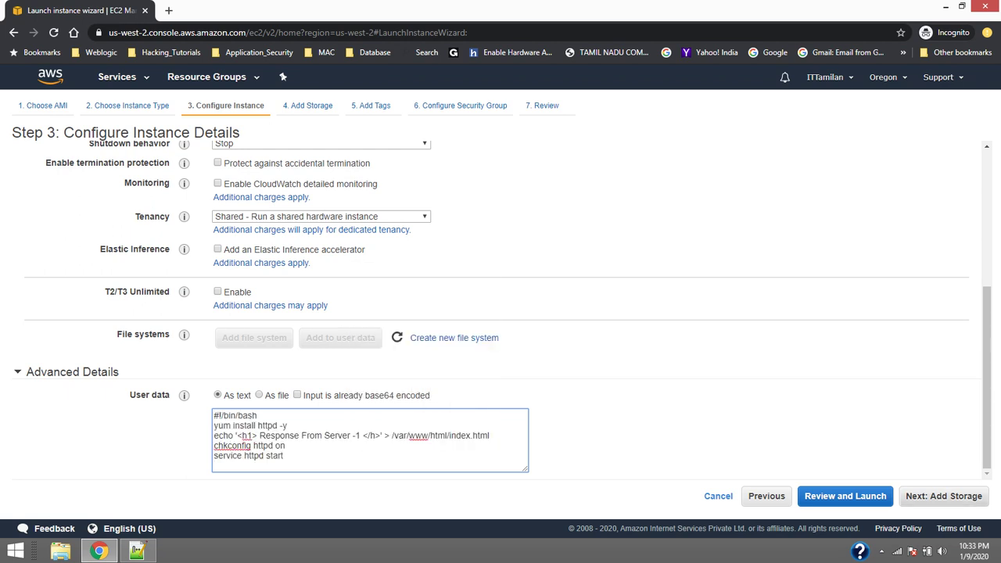
- Accept the default storage and add a Name tag with the value My_Test_Webserver1
left_click(944, 496)
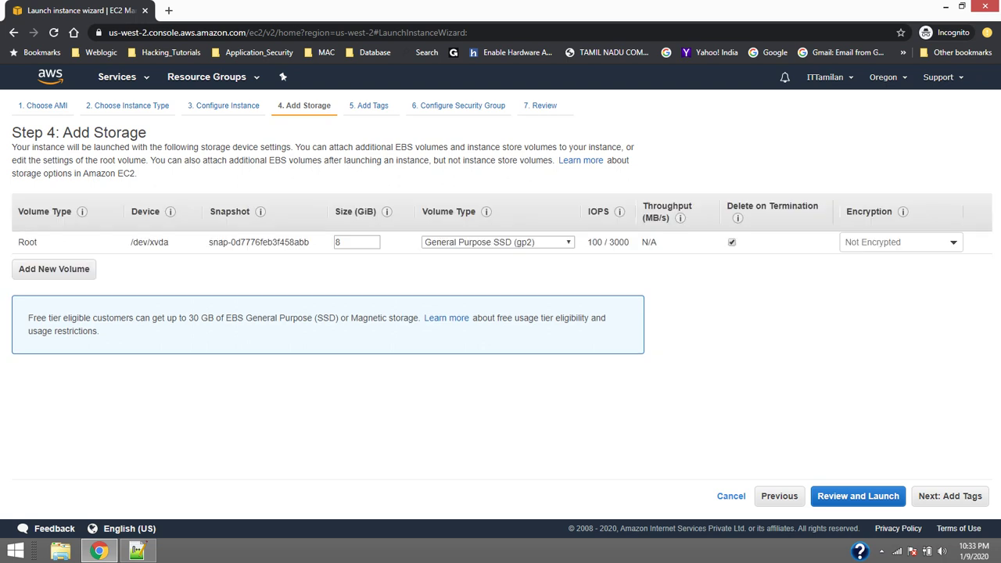
left_click(950, 496)
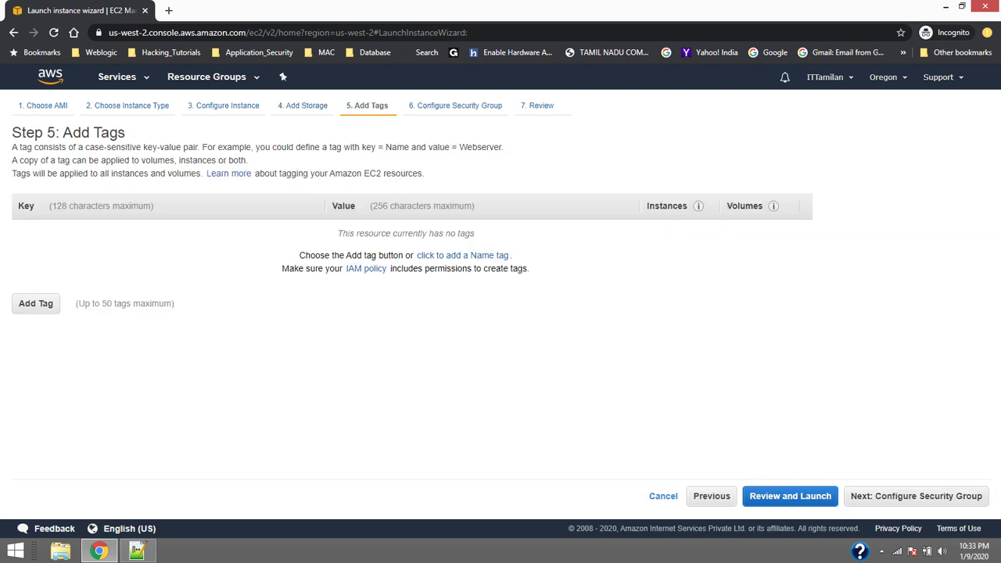
left_click(462, 255)
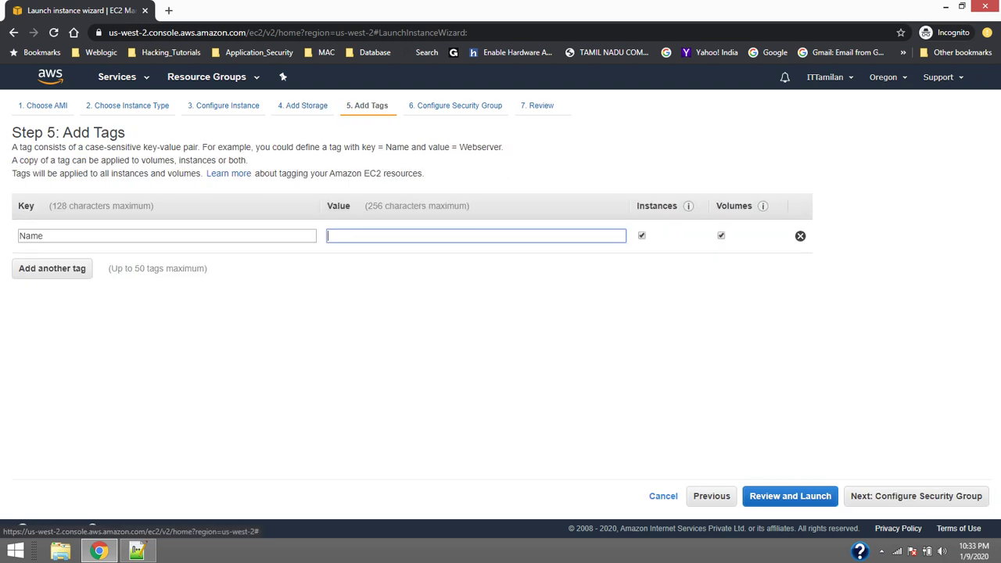
type("My_")
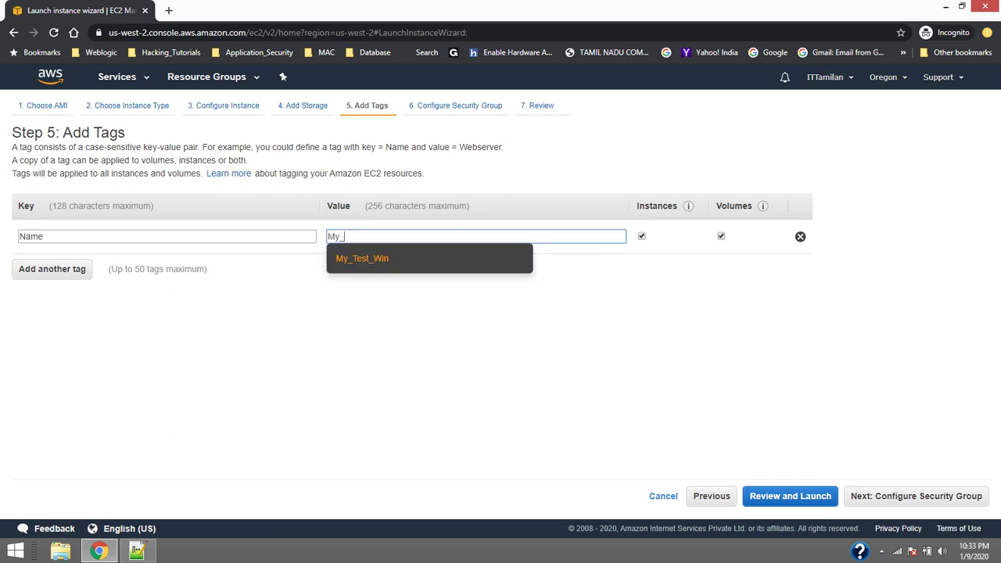
type("Test_Webserver1")
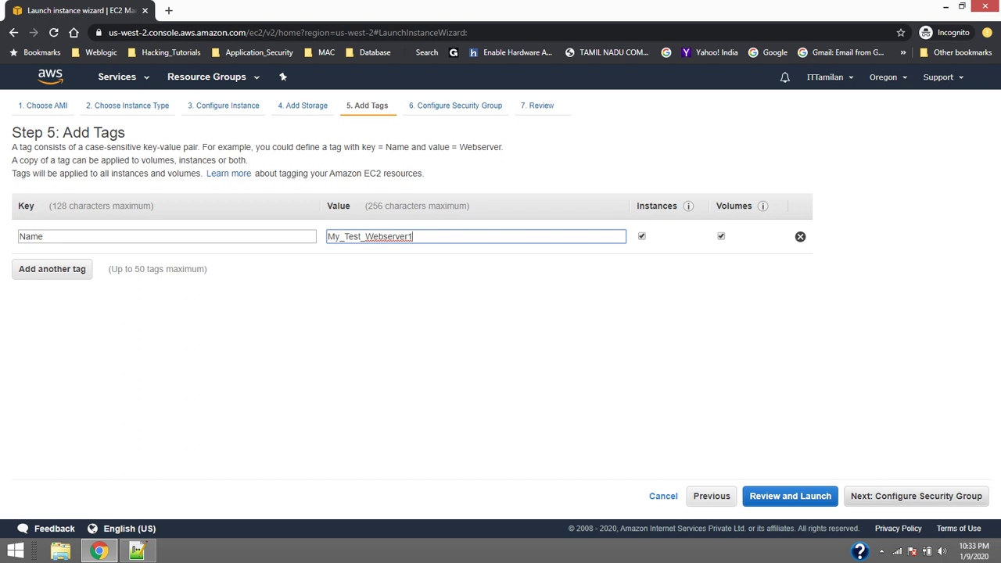
- Continue to the security group configuration and name the new security group My_Test_Webserver1
left_click(916, 497)
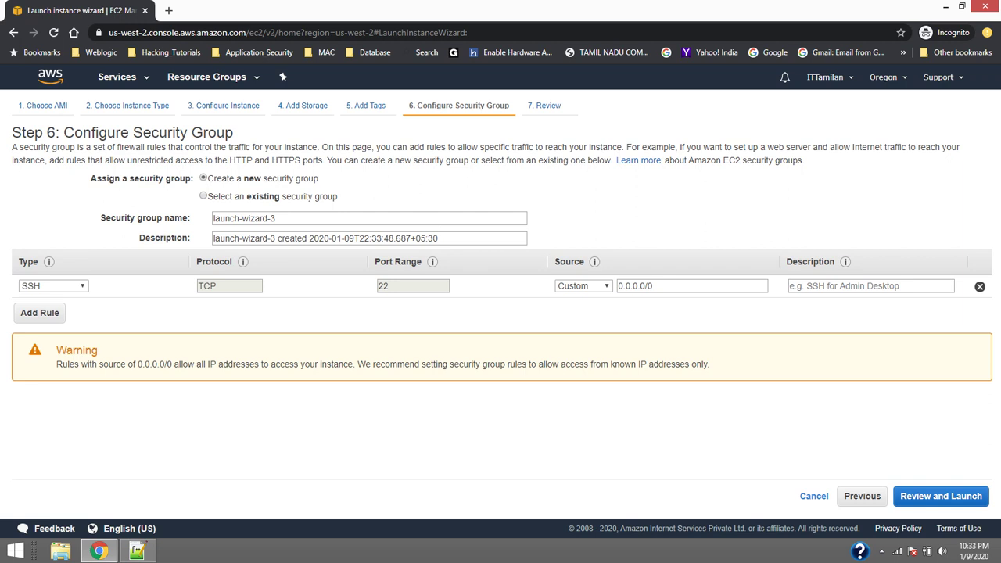
left_click_drag(280, 219, 212, 219)
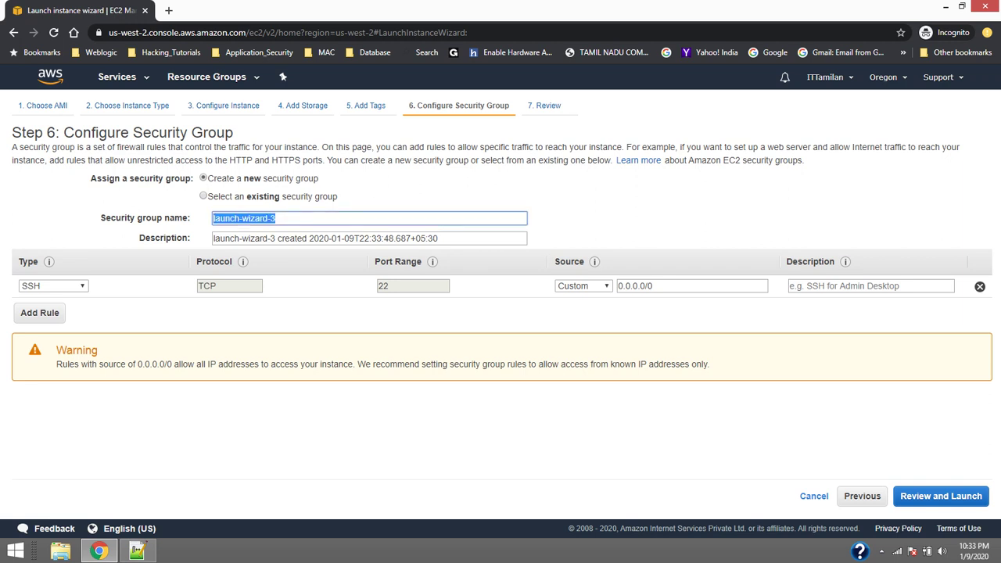
type("My_")
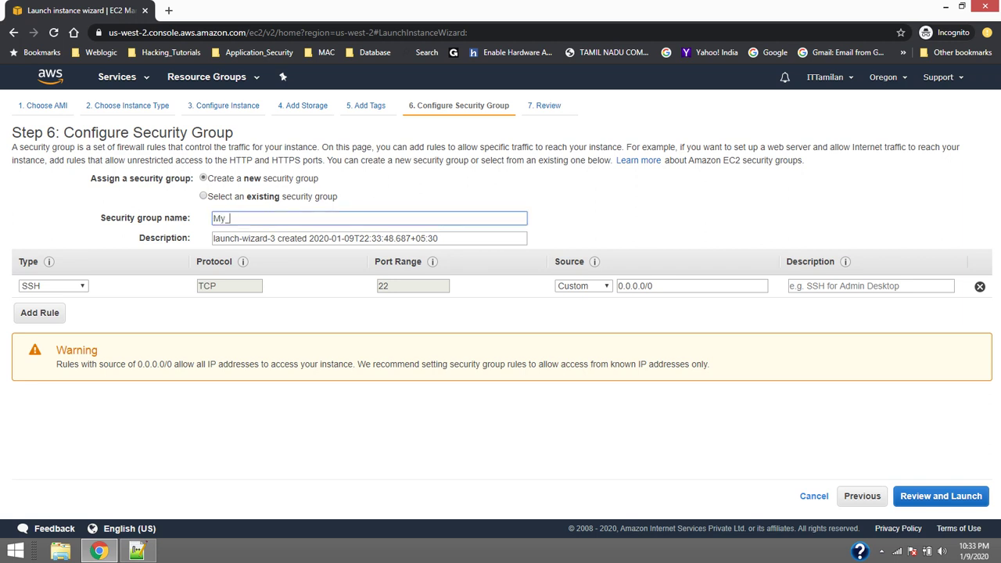
type("Test_Webserver1")
- Add an HTTPS rule and an HTTP rule to the security group
left_click(39, 313)
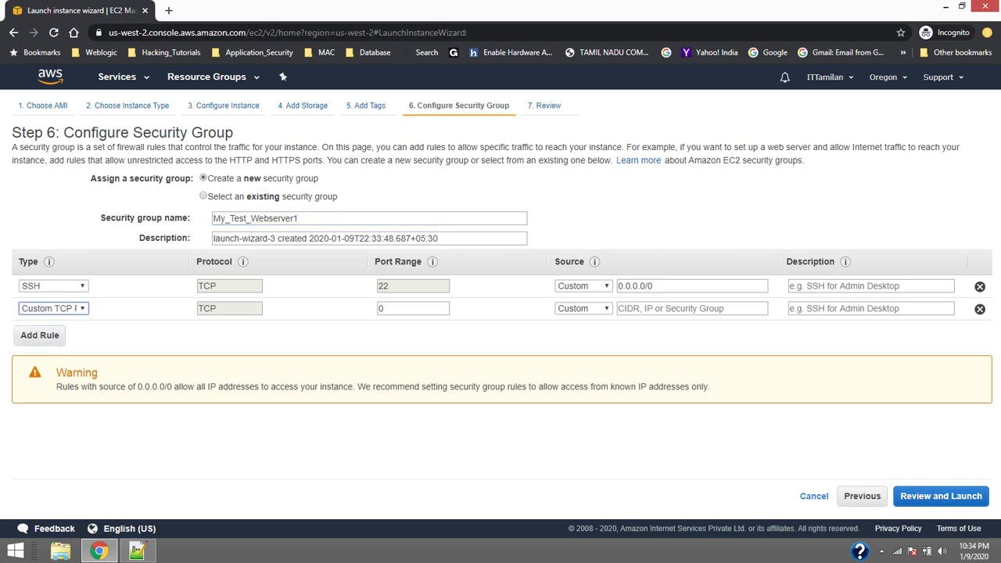
left_click(53, 308)
scroll(70, 235, "down", 1)
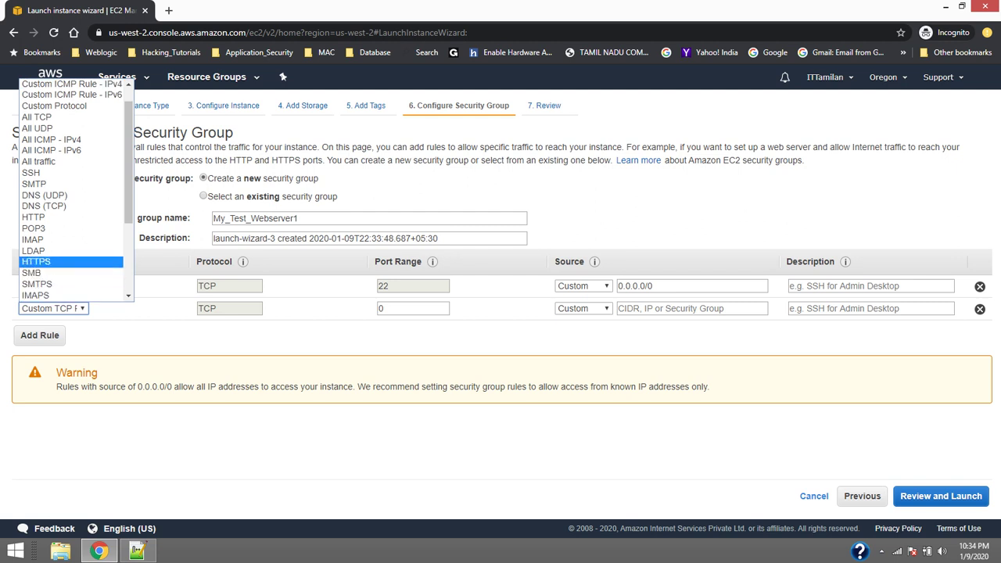
left_click(36, 261)
left_click(39, 335)
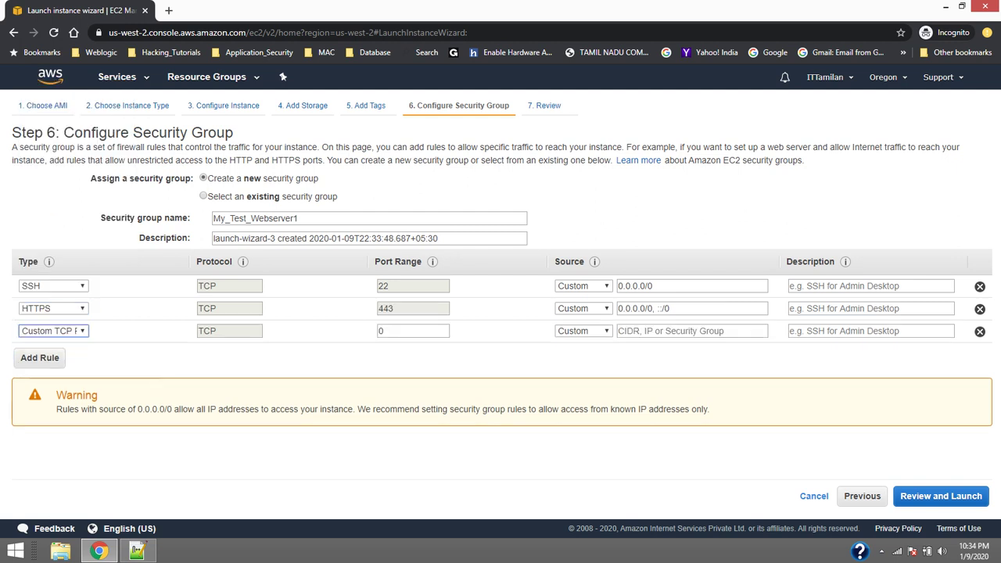
left_click(53, 331)
left_click(36, 264)
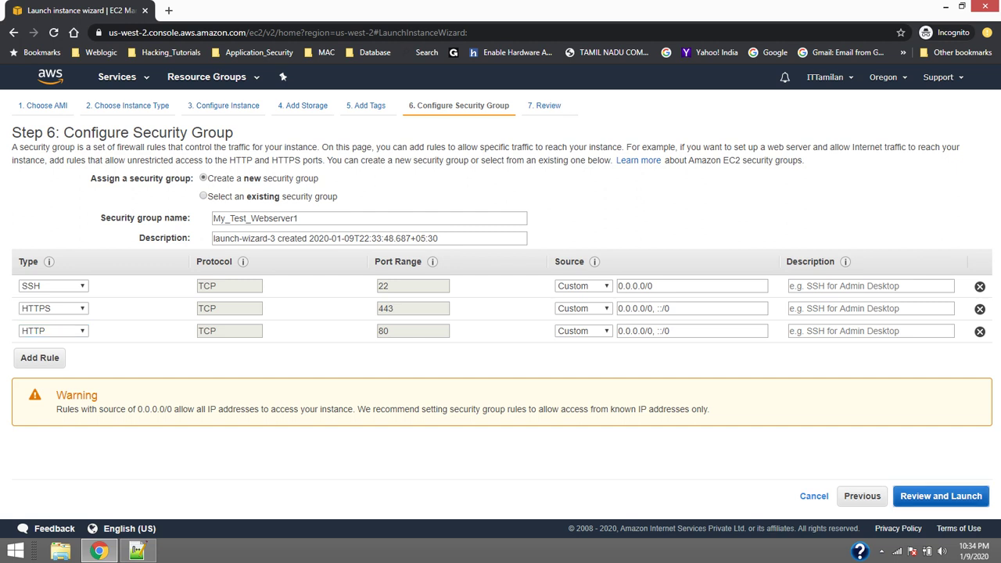
- Review the instance and launch it with the existing key pair My_Test_Server_Key, acknowledging access to its private key file
left_click(942, 496)
scroll(941, 496, "down", 5)
left_click(967, 496)
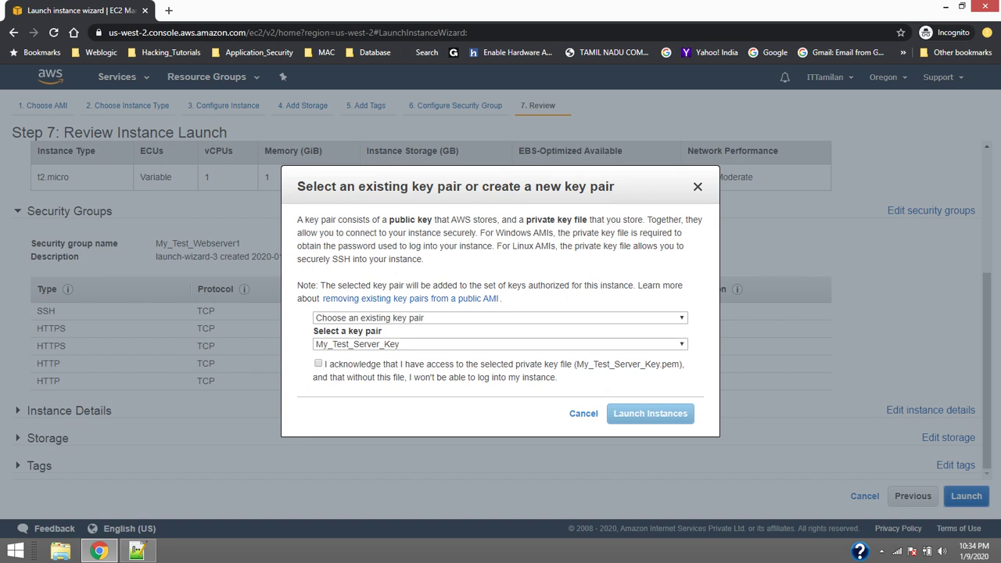
left_click(317, 364)
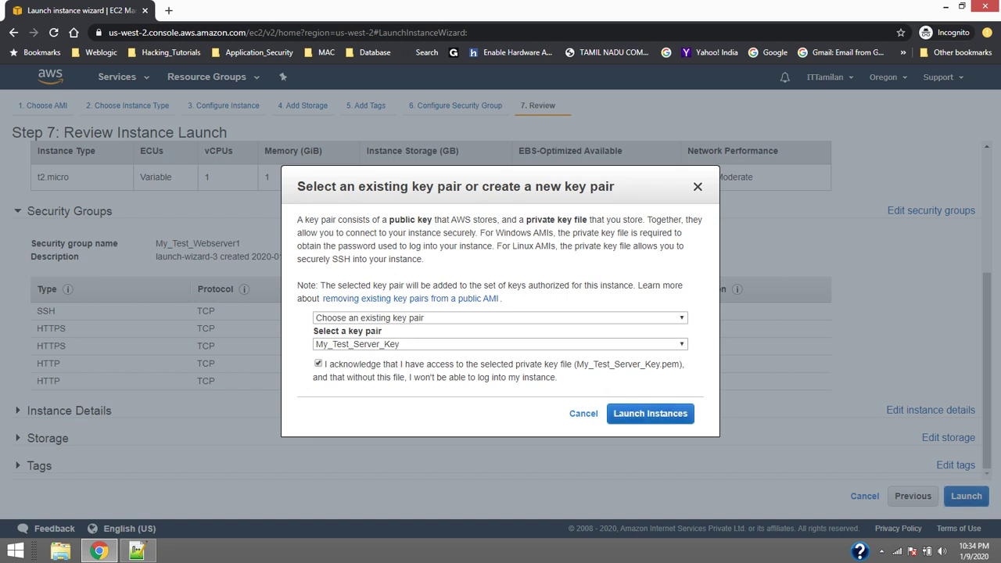
left_click(651, 413)
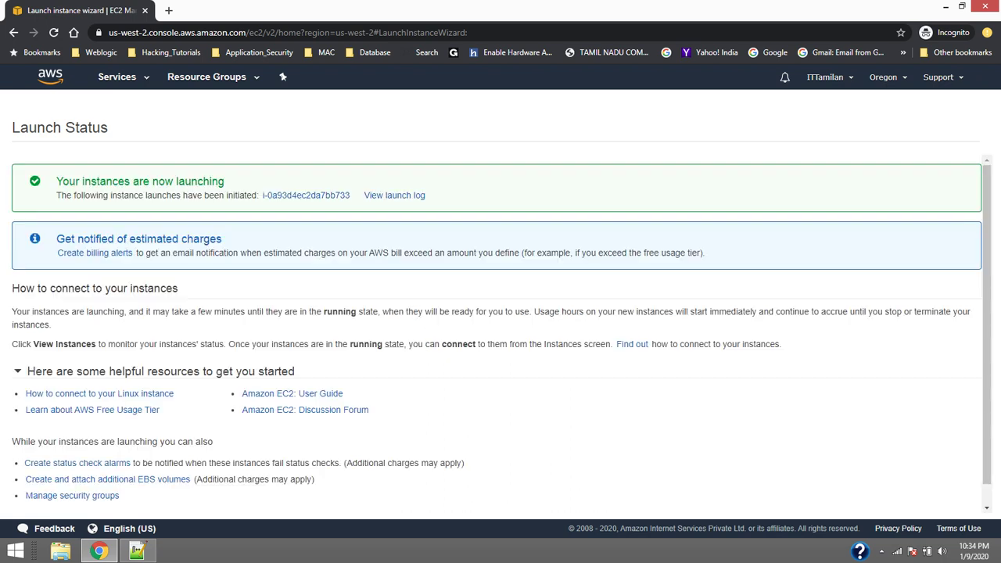
- From the instances list, start launching another instance with the Amazon Linux 2 AMI (64-bit x86) and the t2.micro type, continuing to instance details
scroll(501, 336, "down", 1)
left_click(940, 504)
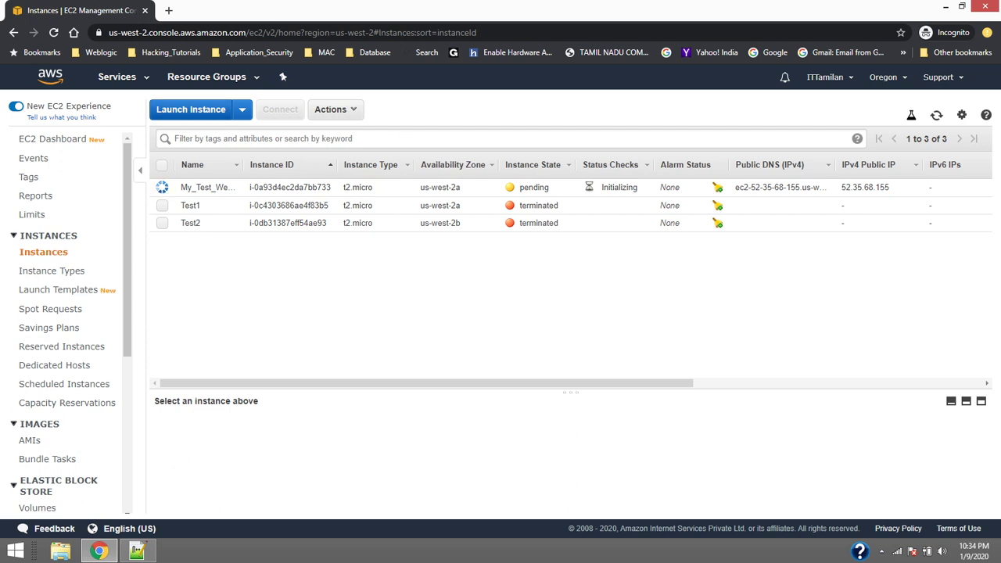
left_click(196, 109)
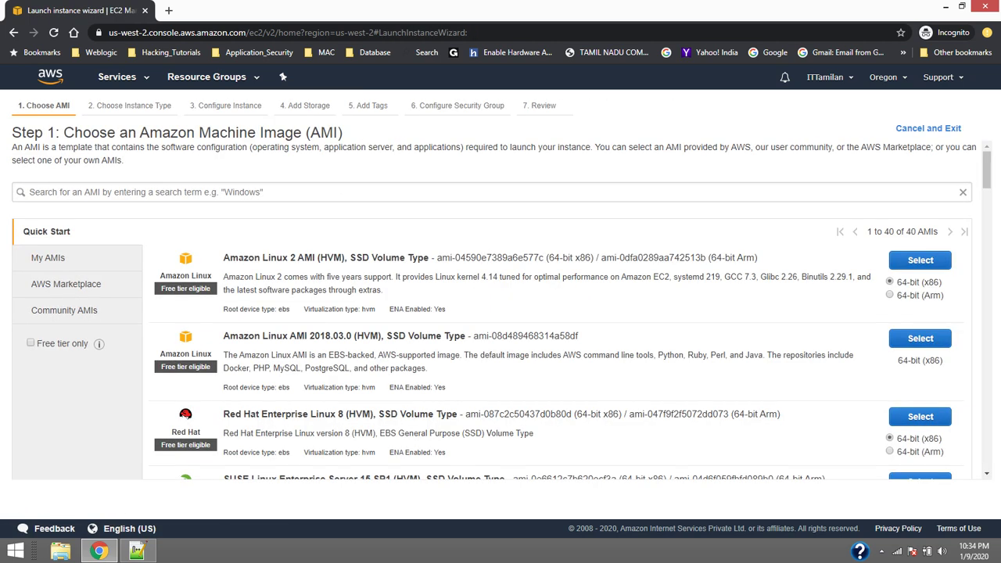
left_click(921, 260)
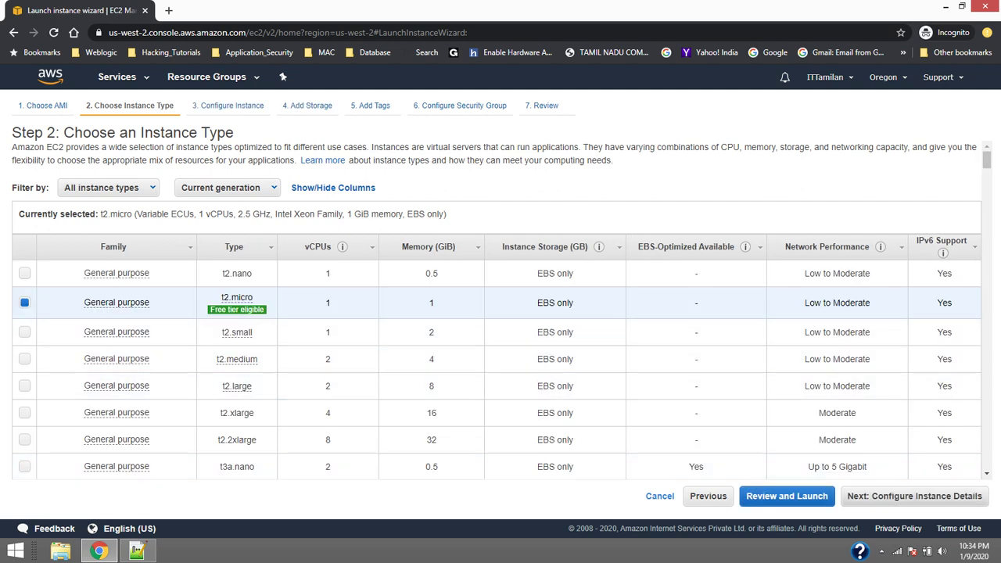
left_click(915, 496)
- Copy the script from Httpd_Install_Script.txt in Notepad++ into the instance's user data and change its response text to Server -2
scroll(501, 313, "down", 5)
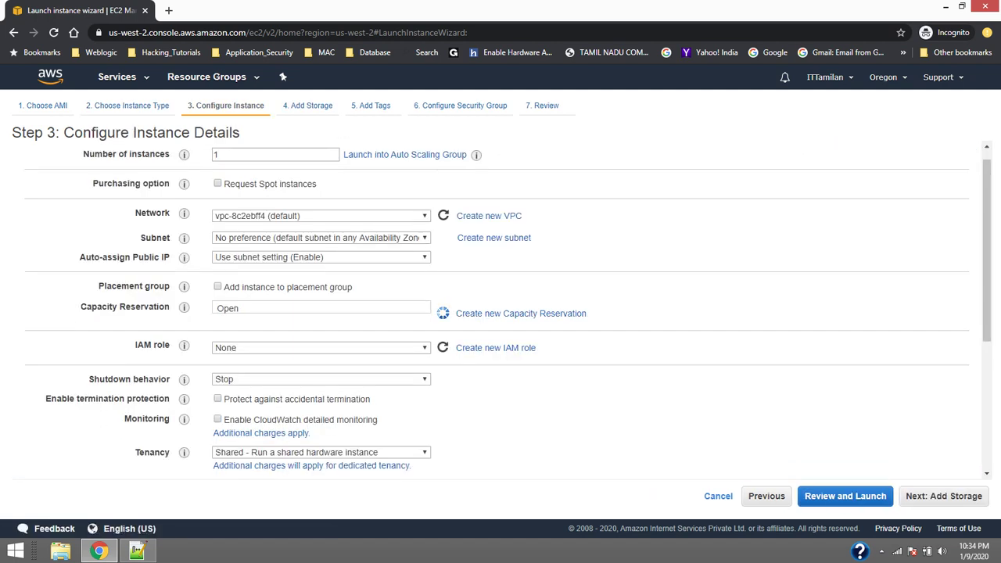
left_click(368, 438)
left_click(137, 552)
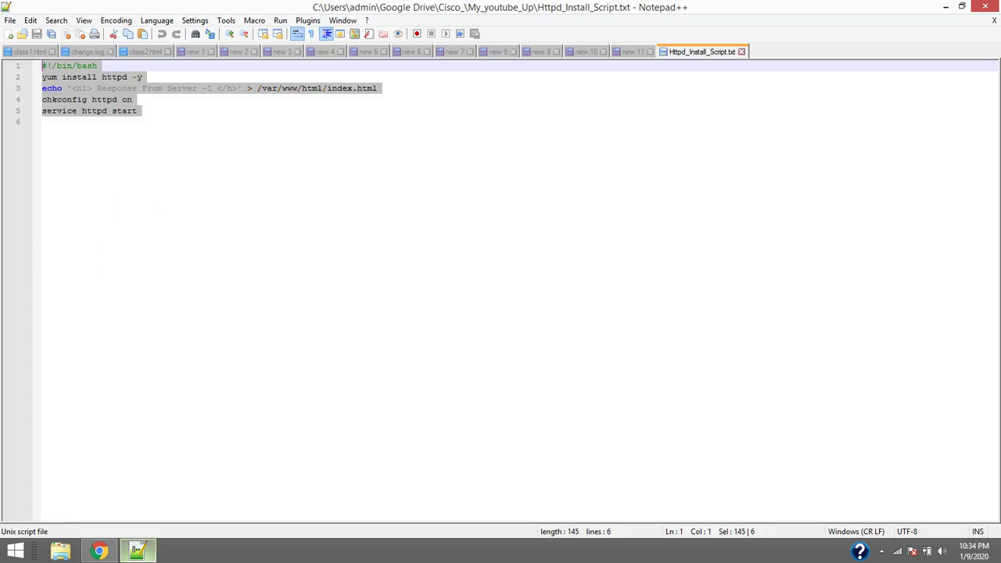
right_click(116, 95)
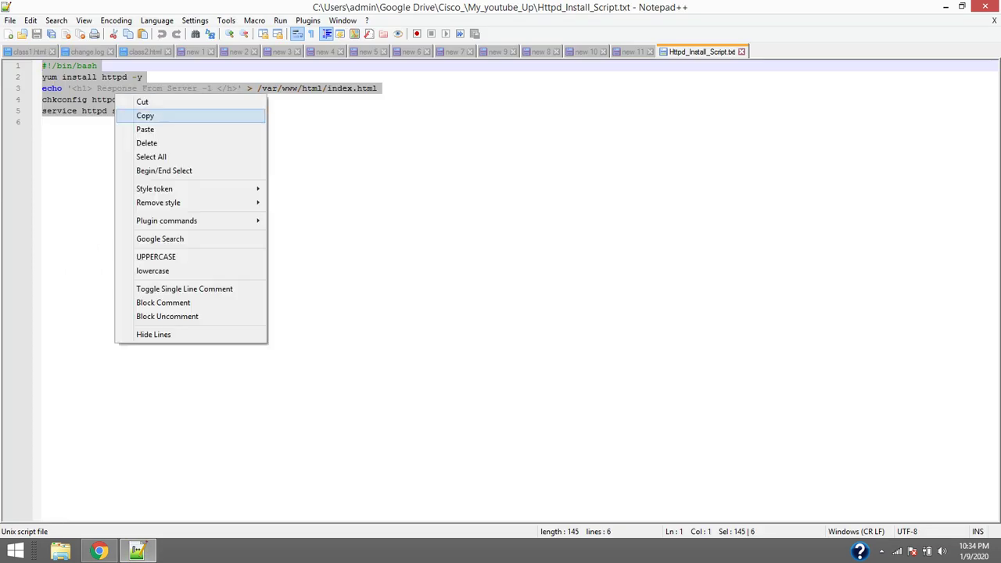
left_click(141, 116)
left_click(99, 551)
right_click(312, 446)
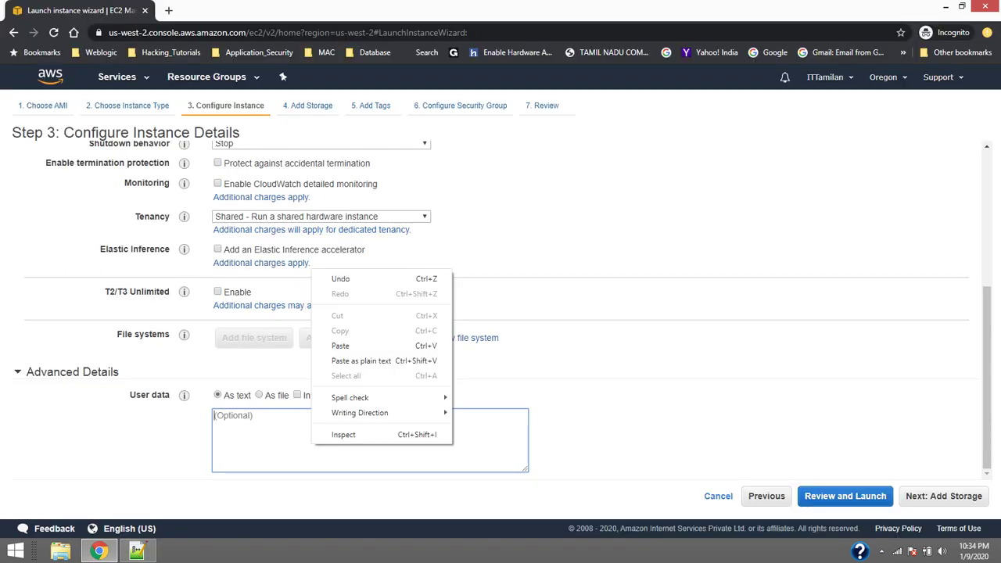
left_click(337, 346)
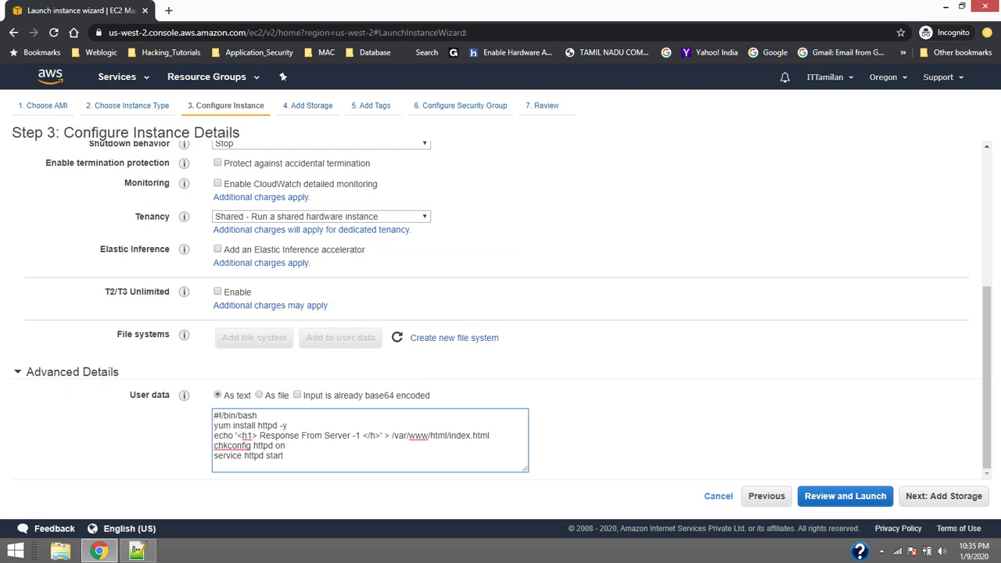
key("BackSpace")
type("2")
- Accept the default storage and add a Name tag with the value My_Test_Webserver2
left_click(943, 496)
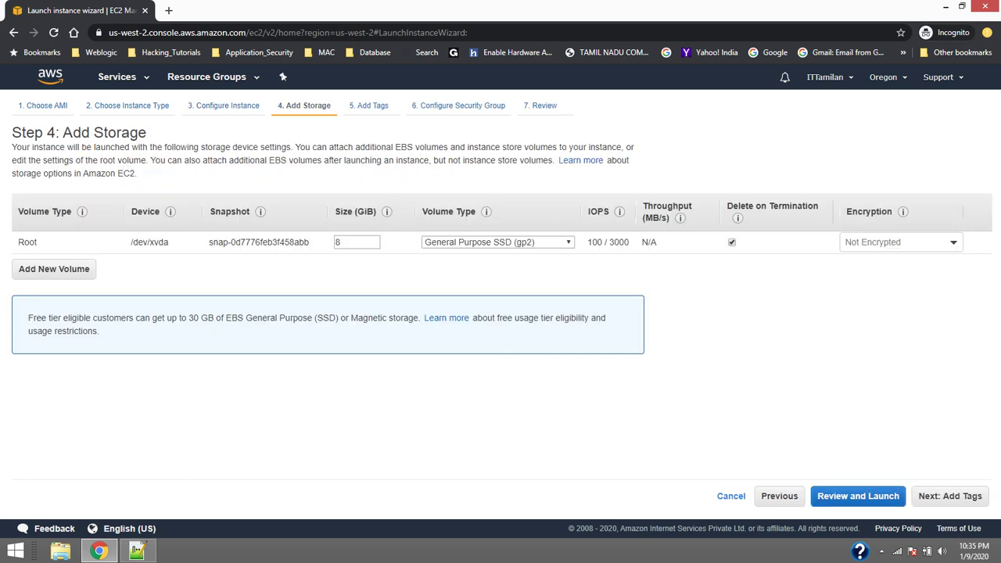
left_click(950, 496)
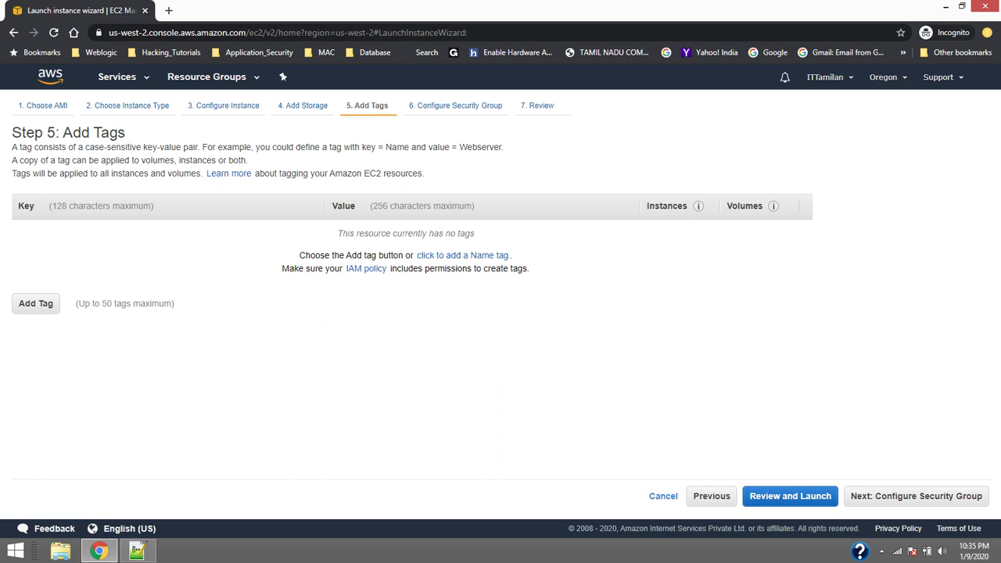
left_click(463, 256)
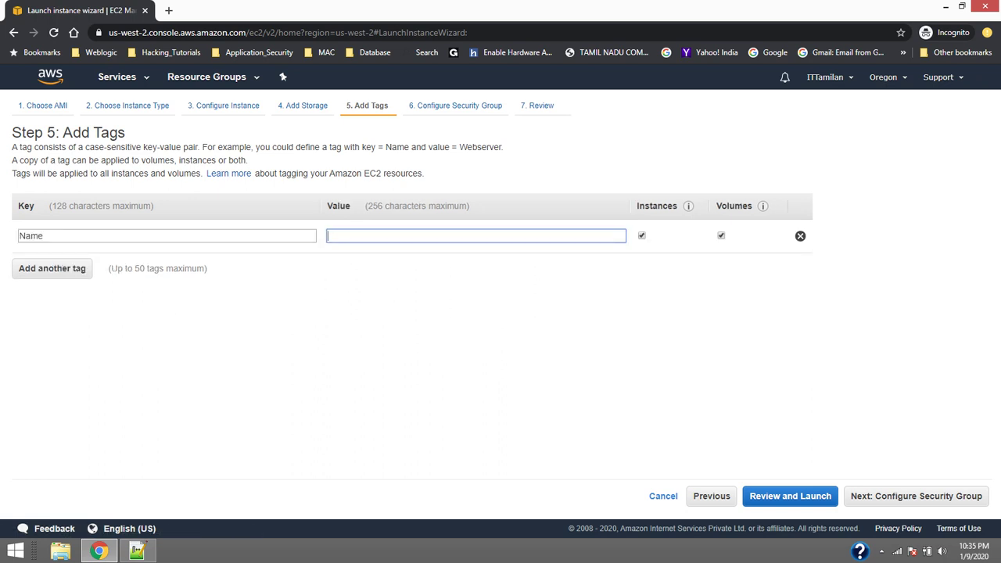
type("My_")
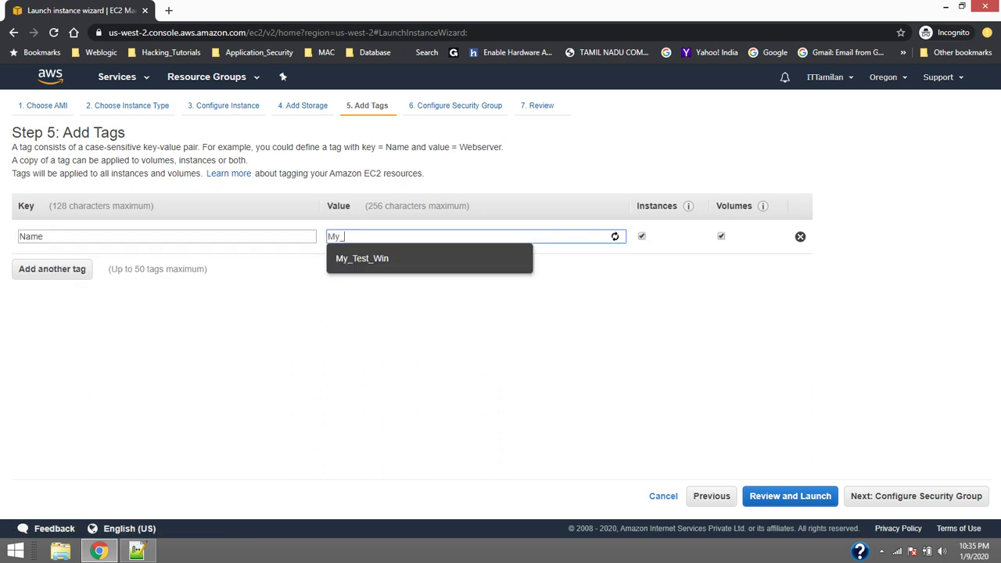
type("Test_Webse")
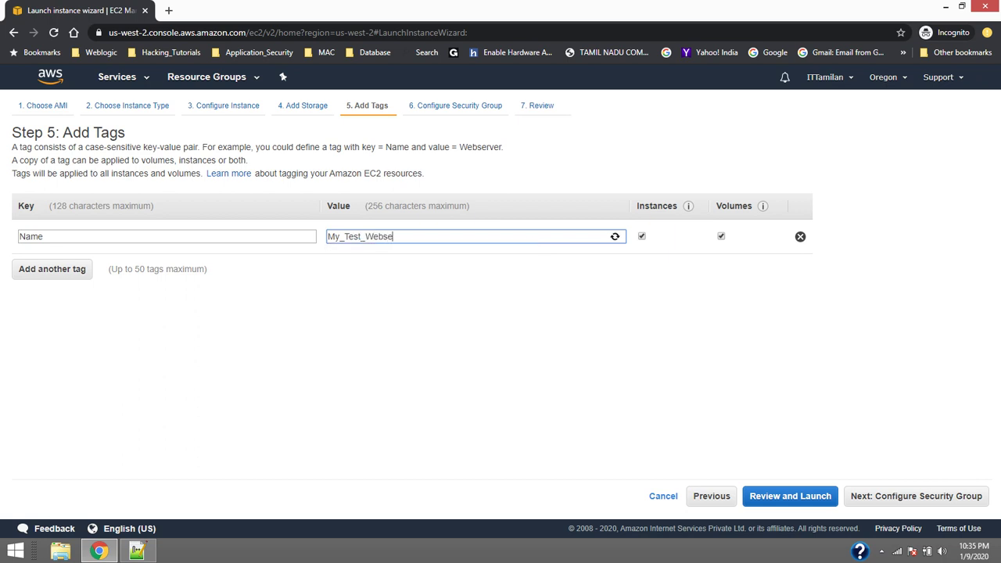
type("rver2")
key("ctrl+a")
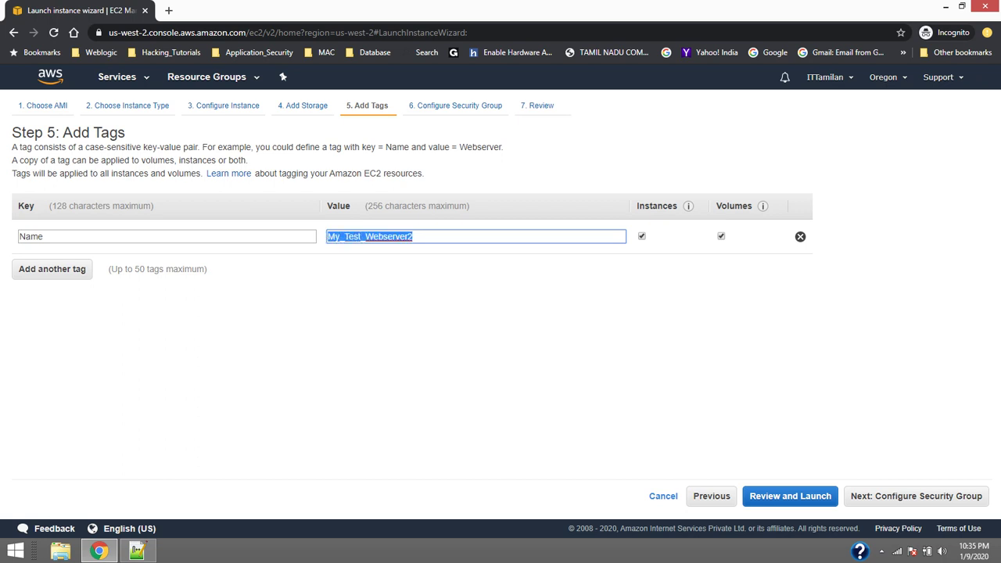
- Continue to the security group configuration, assign the existing My_Test_Webserver1 group and check its inbound rules
left_click(917, 496)
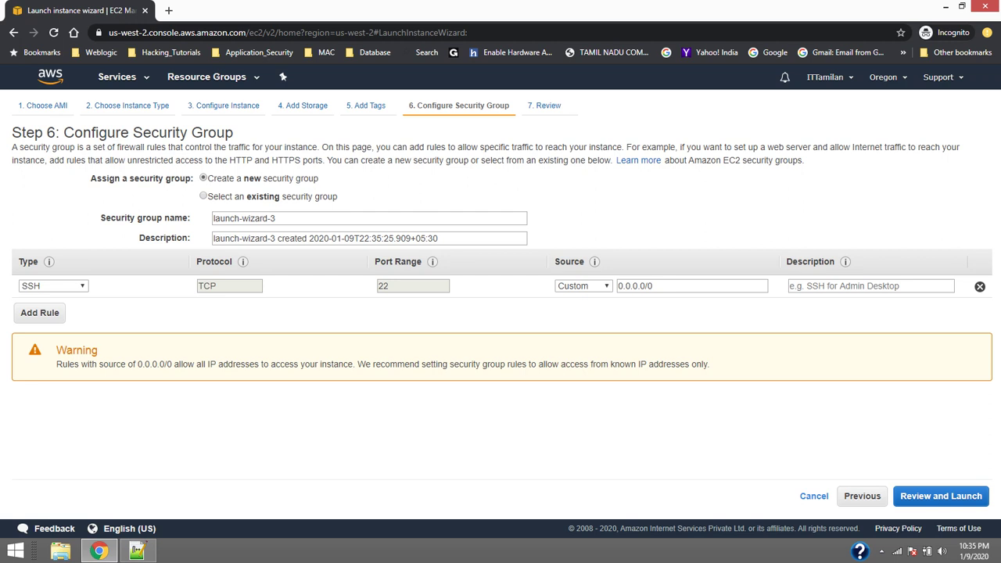
left_click(204, 196)
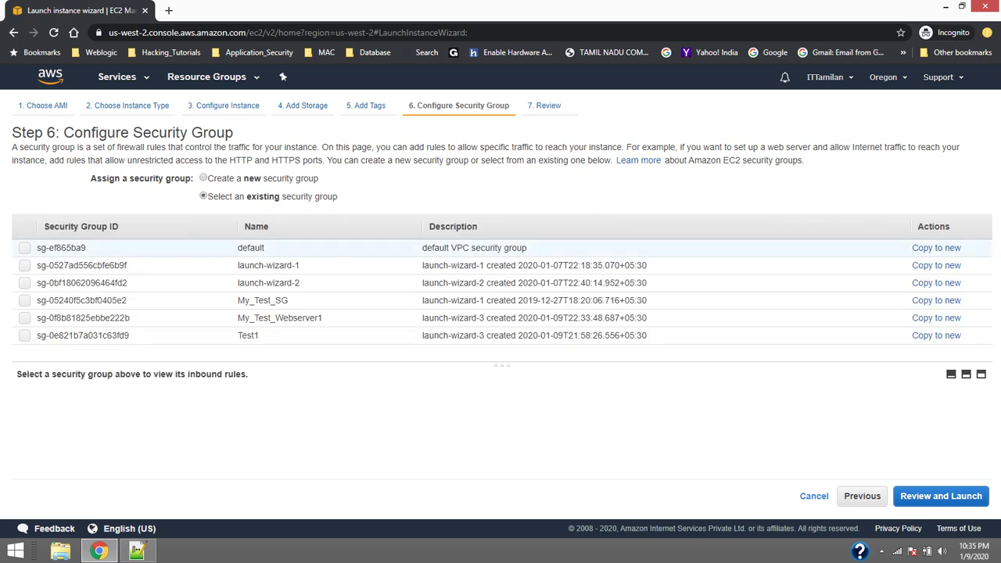
left_click(25, 317)
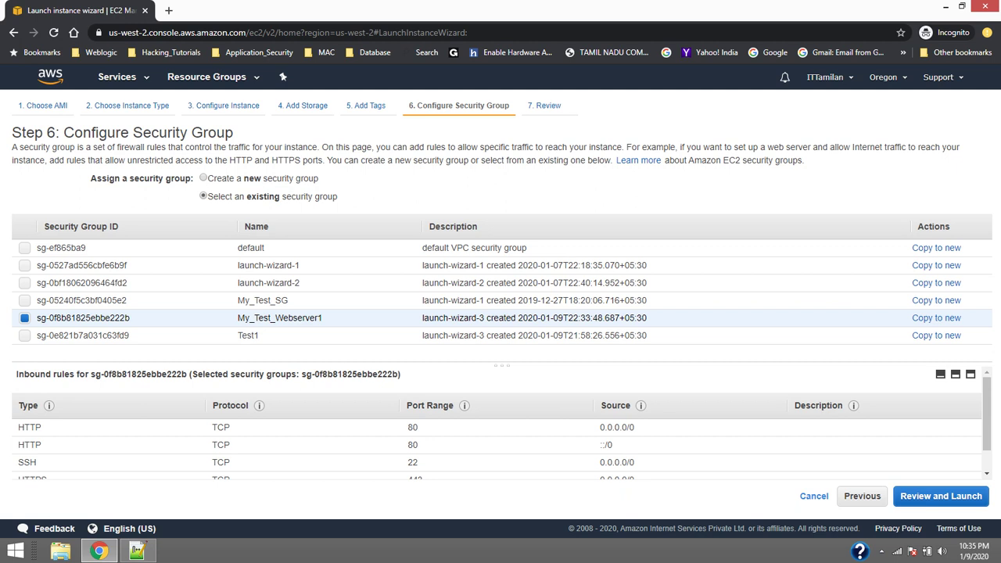
scroll(501, 426, "down", 1)
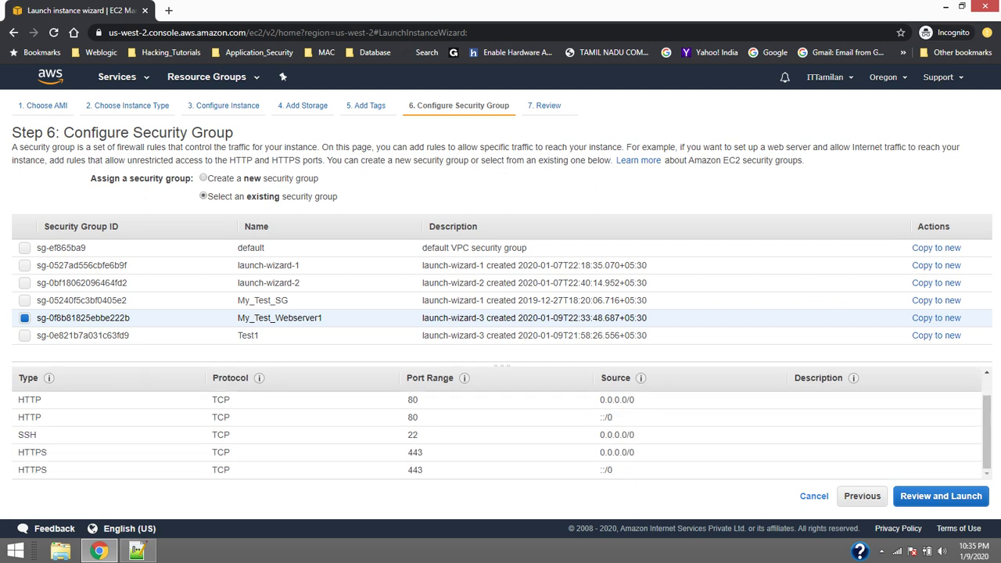
- Review the second instance and launch it with the existing key pair My_Test_Server_Key, acknowledging access to the private key file
left_click(941, 496)
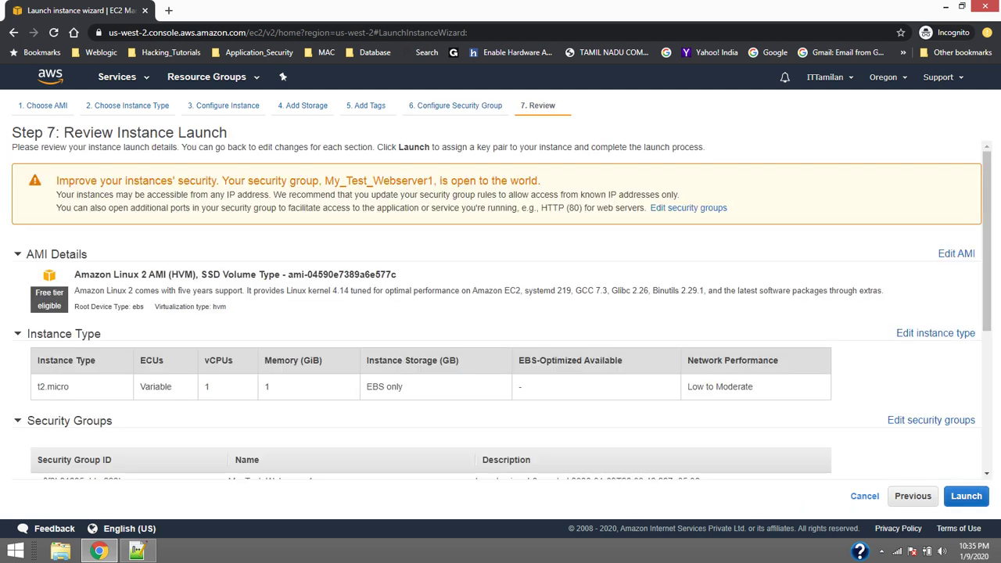
scroll(501, 313, "down", 3)
left_click(967, 496)
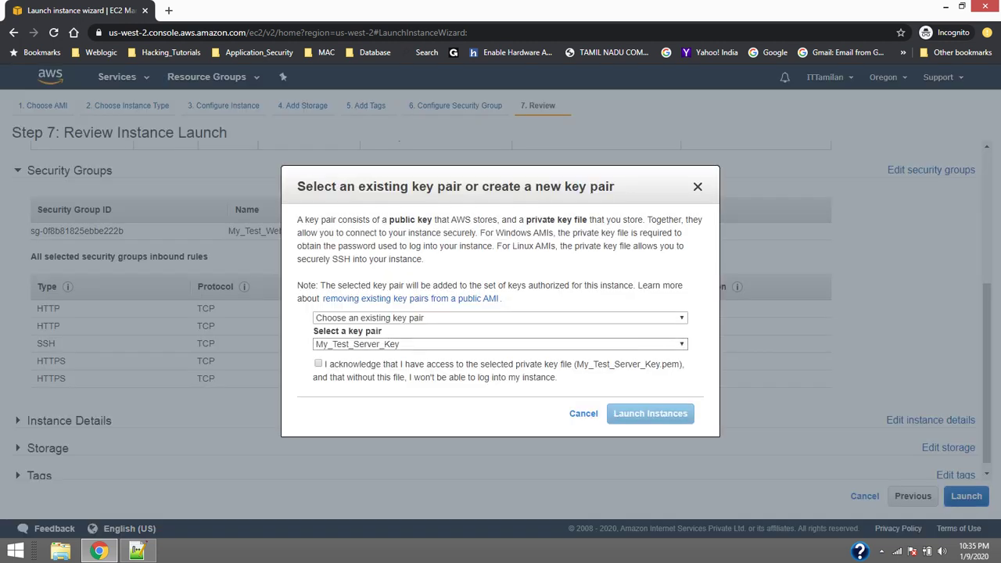
left_click(318, 364)
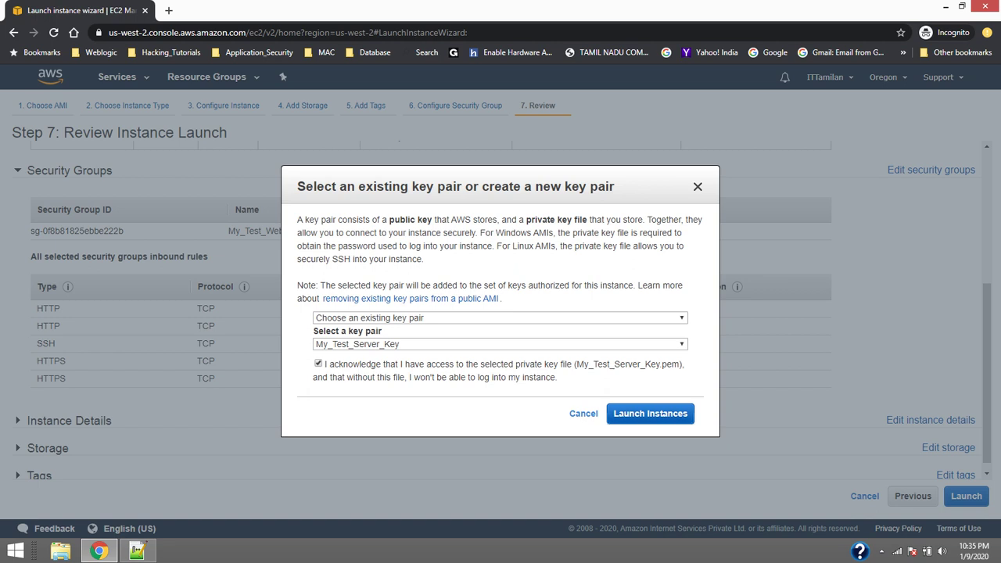
left_click(650, 414)
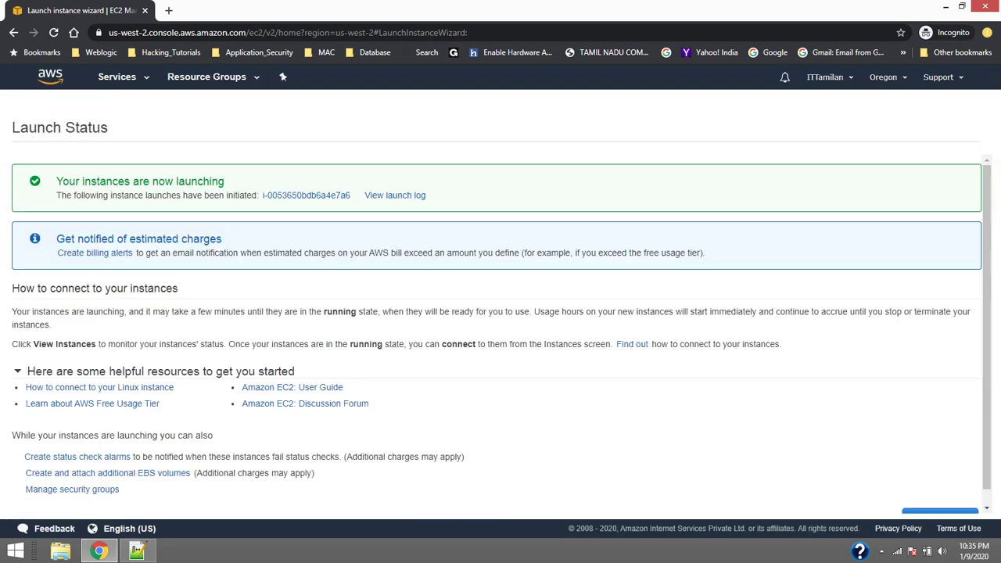
- Return to the instances list and widen the Name column to fit the full instance names
scroll(501, 337, "down", 1)
left_click(941, 505)
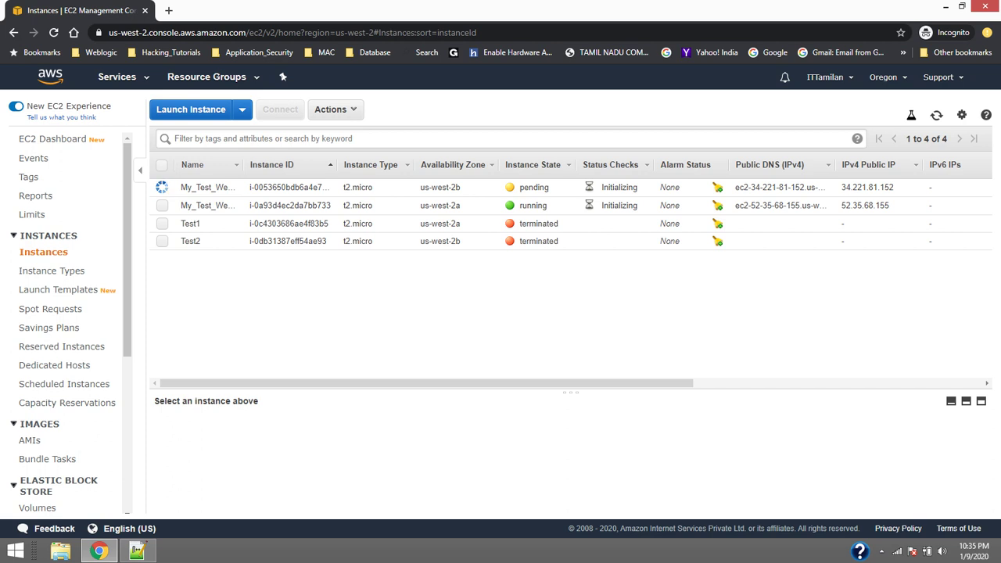
left_click_drag(243, 165, 289, 165)
- Copy the public IP of My_Test_Webserver1, open it in a new browser tab and reload the page to test the server
left_click(220, 206)
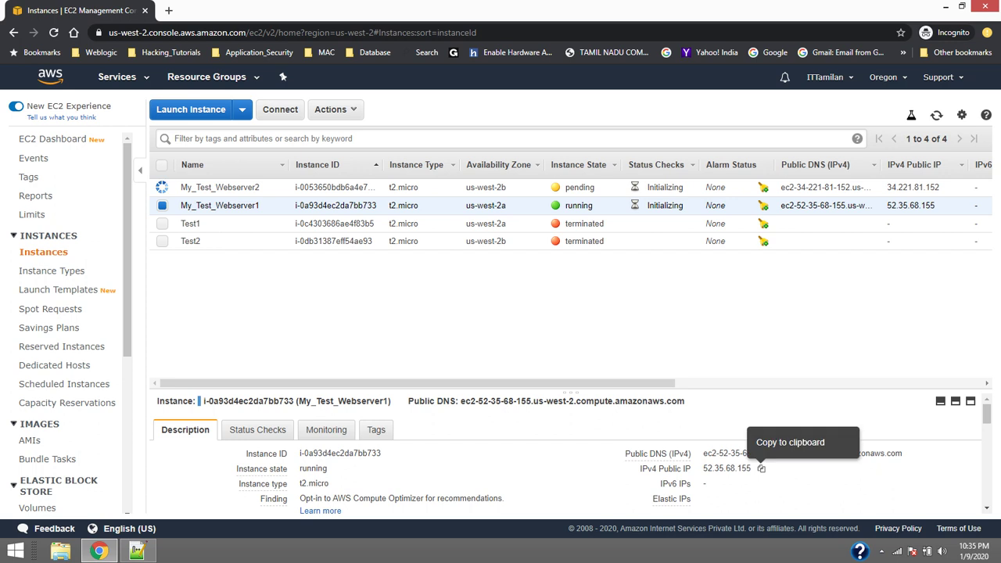
left_click(761, 468)
key("ctrl+t")
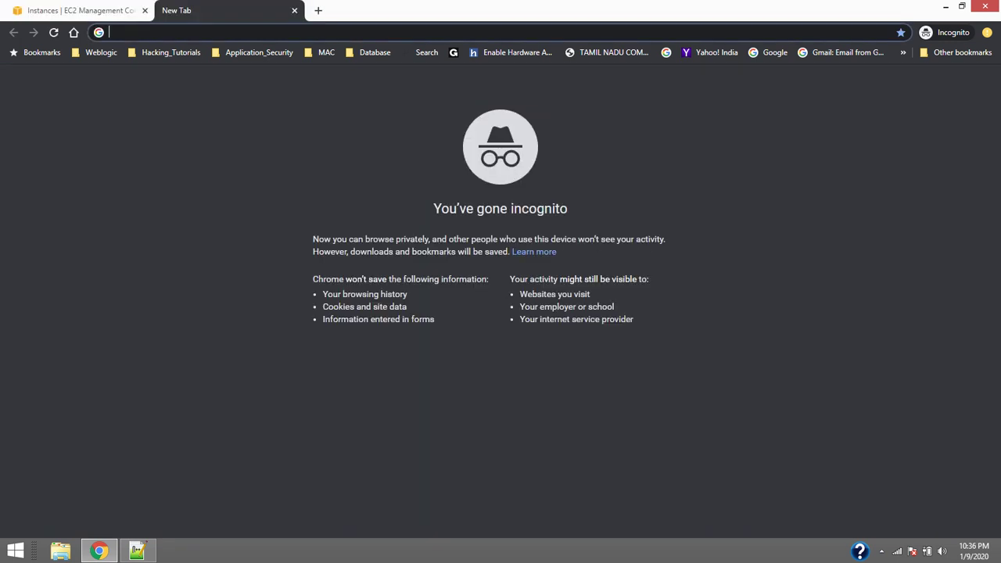
key("ctrl+v")
key("Return")
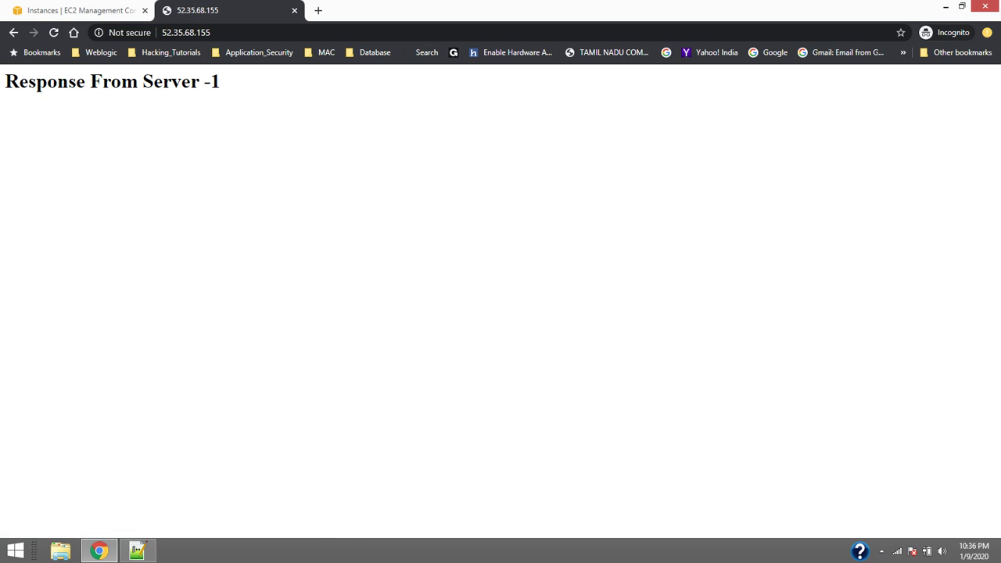
key("F5")
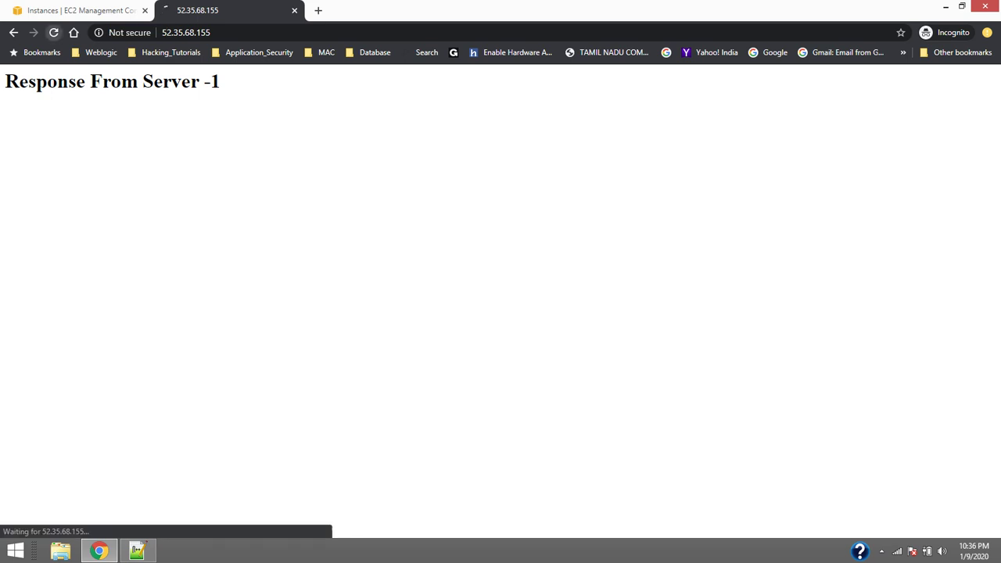
- Copy the public IP of My_Test_Webserver2 from the instances list and open it in another browser tab
left_click(80, 11)
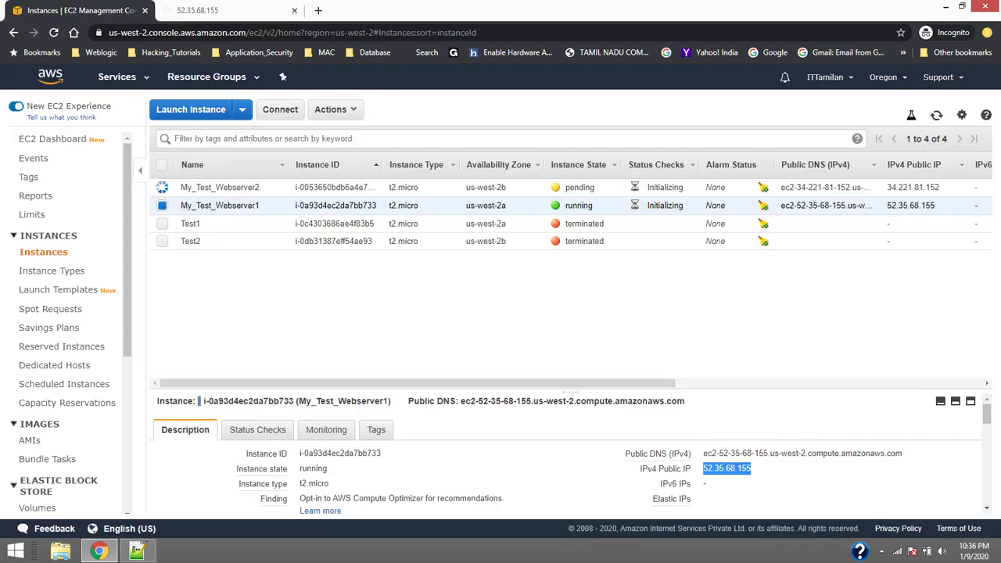
left_click(220, 188)
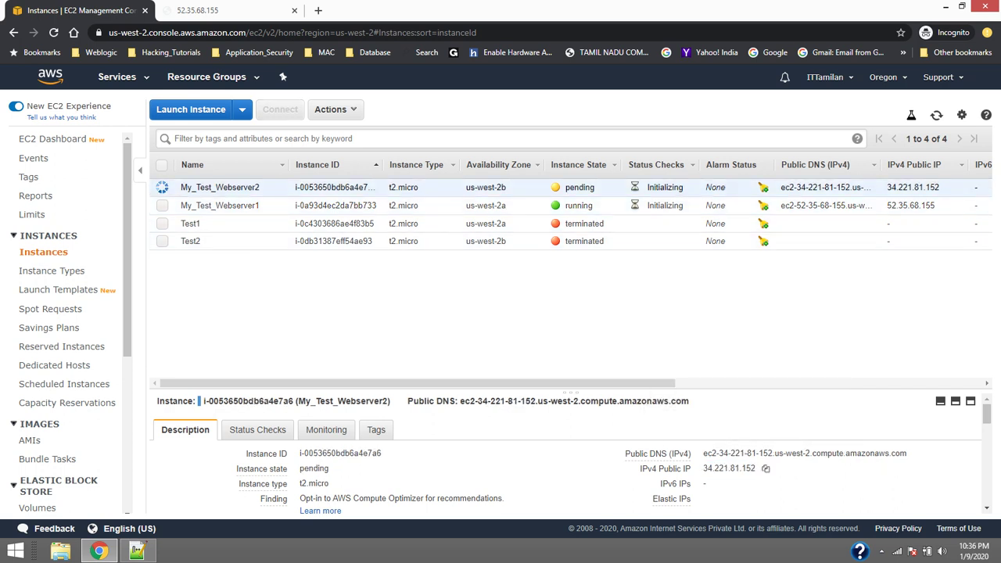
left_click(766, 468)
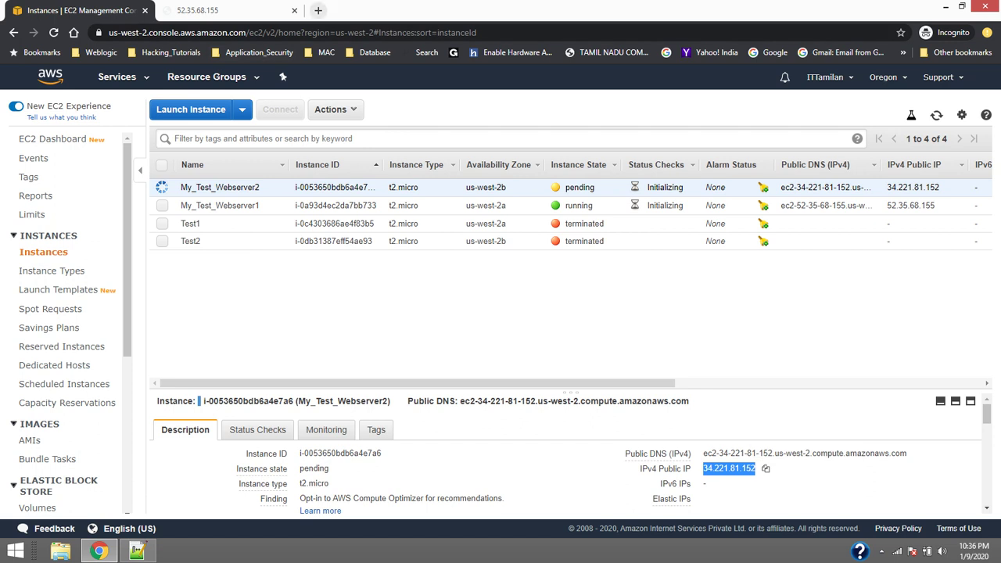
left_click(318, 10)
key("ctrl+v")
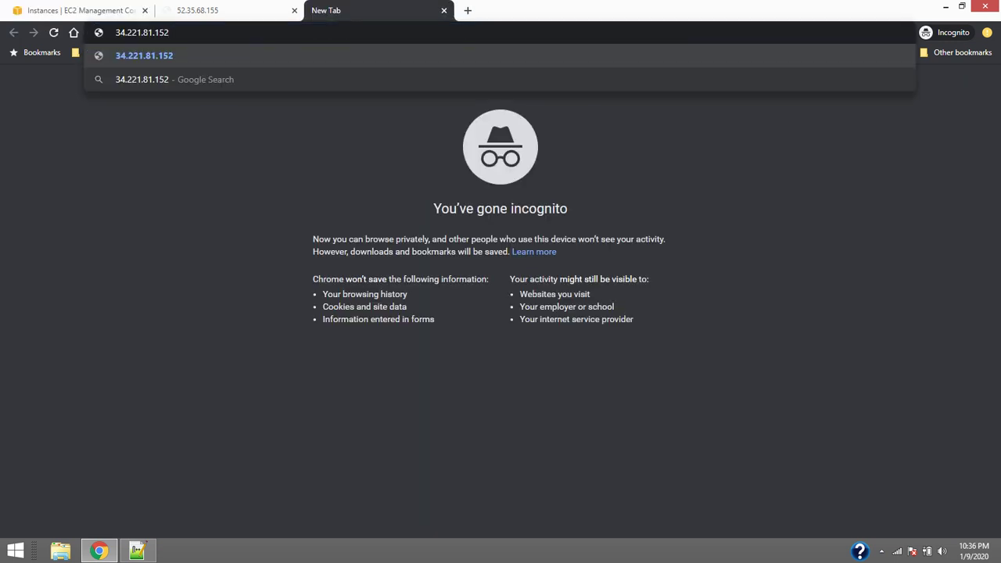
key("Return")
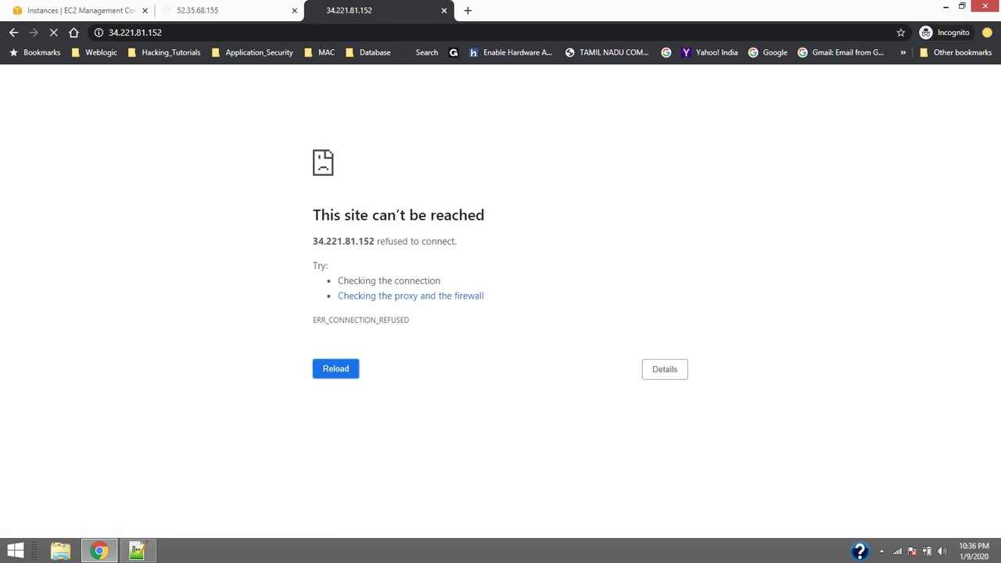
- Check the state of My_Test_Webserver2 in the instances list, reload its web page and switch back to the first server's page
key("ctrl+1")
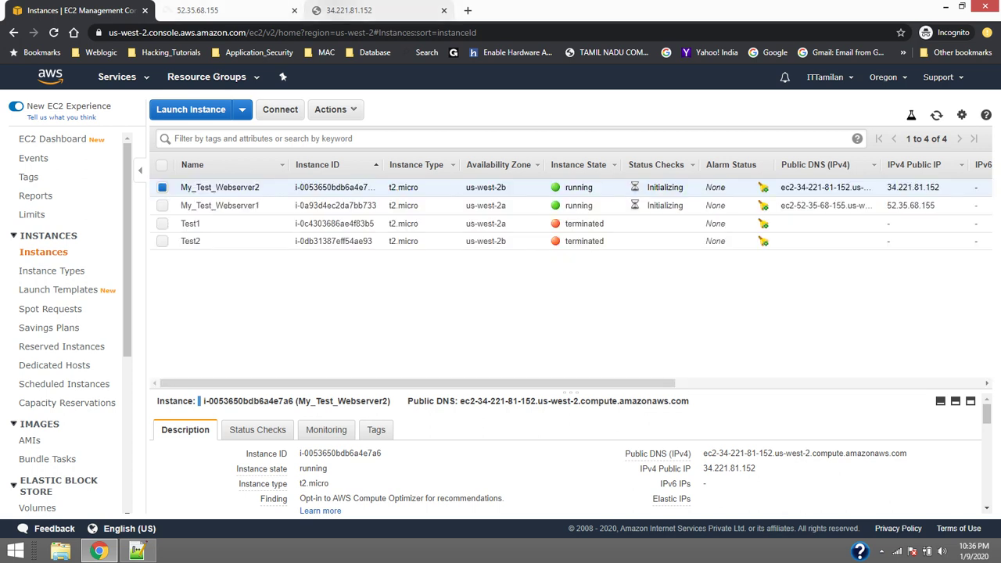
key("ctrl+3")
key("F5")
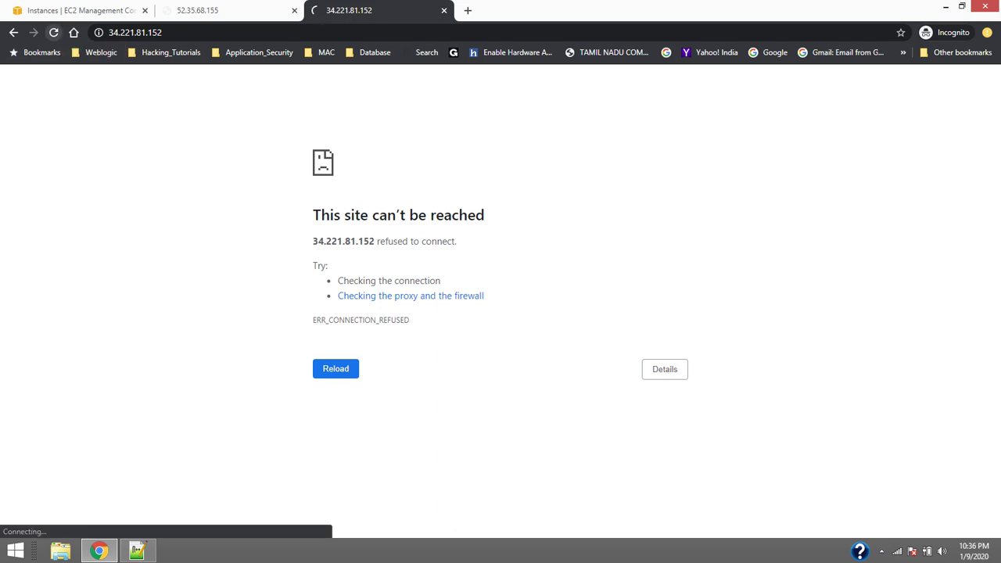
key("ctrl+2")
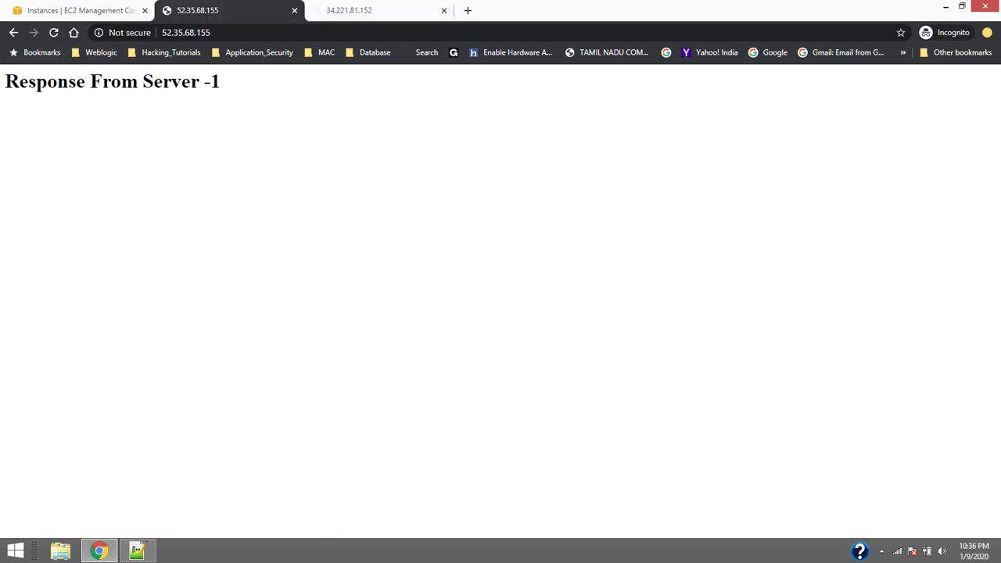
- Reload the web pages of both servers to test their responses, and return to the EC2 instances list
left_click(53, 32)
key("ctrl+3")
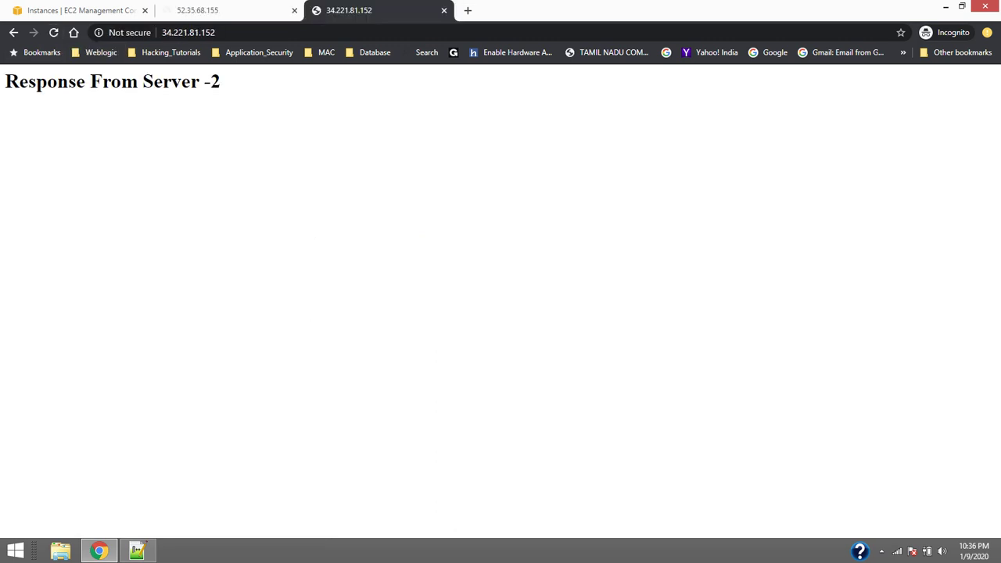
left_click(53, 32)
key("ctrl+1")
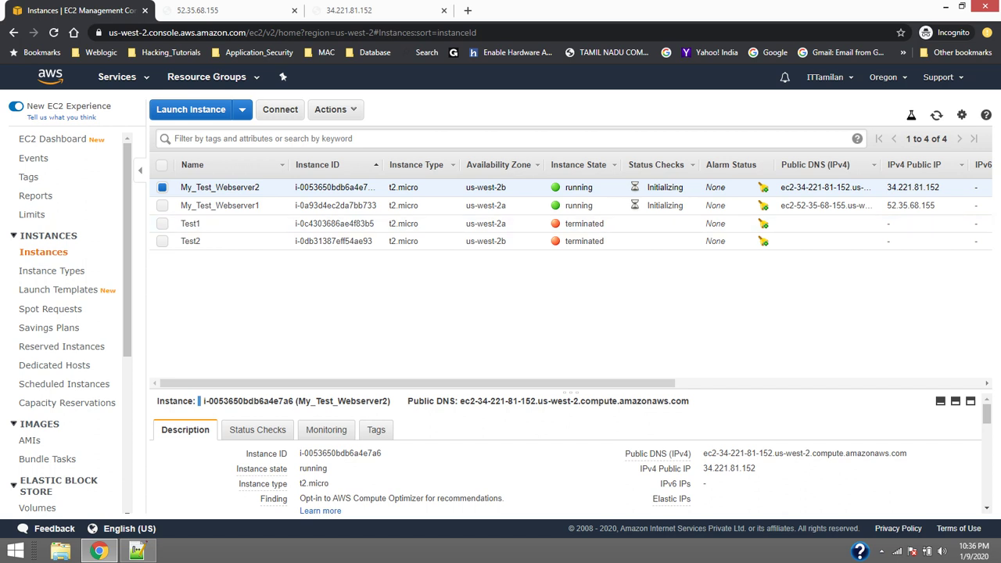
- Open the EC2 load balancers list and start creating a Classic Load Balancer
scroll(47, 271, "down", 3)
scroll(47, 376, "down", 2)
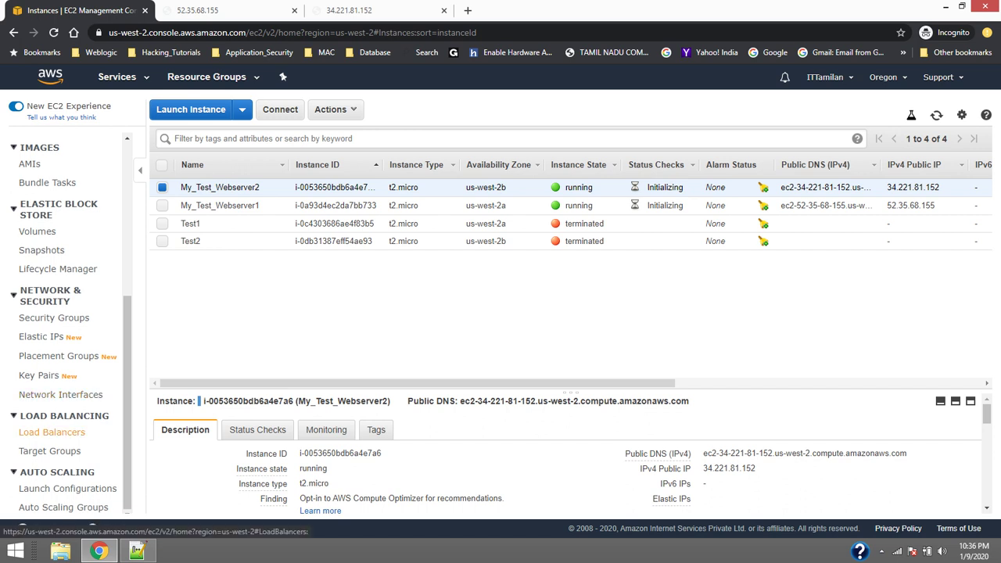
left_click(52, 431)
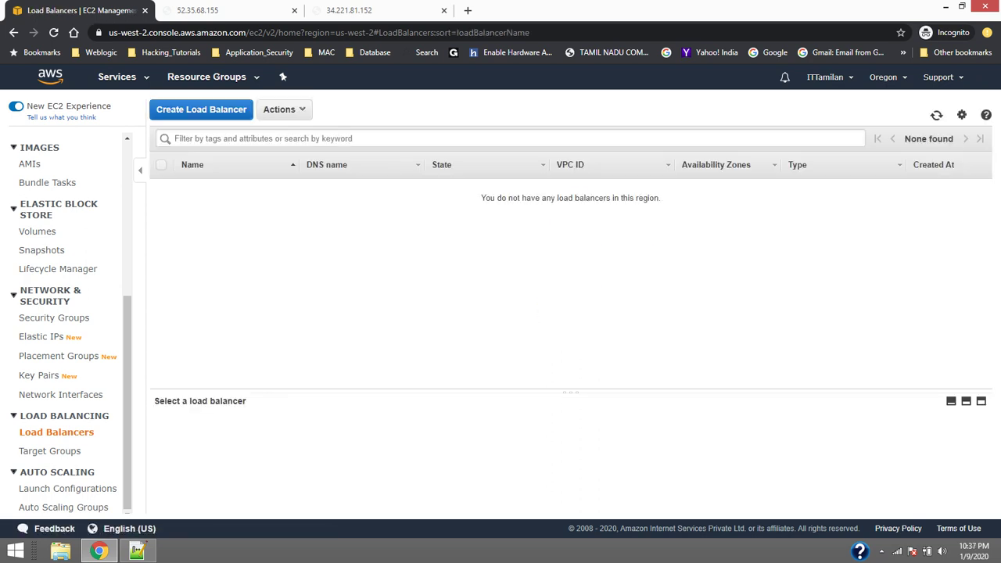
left_click(201, 109)
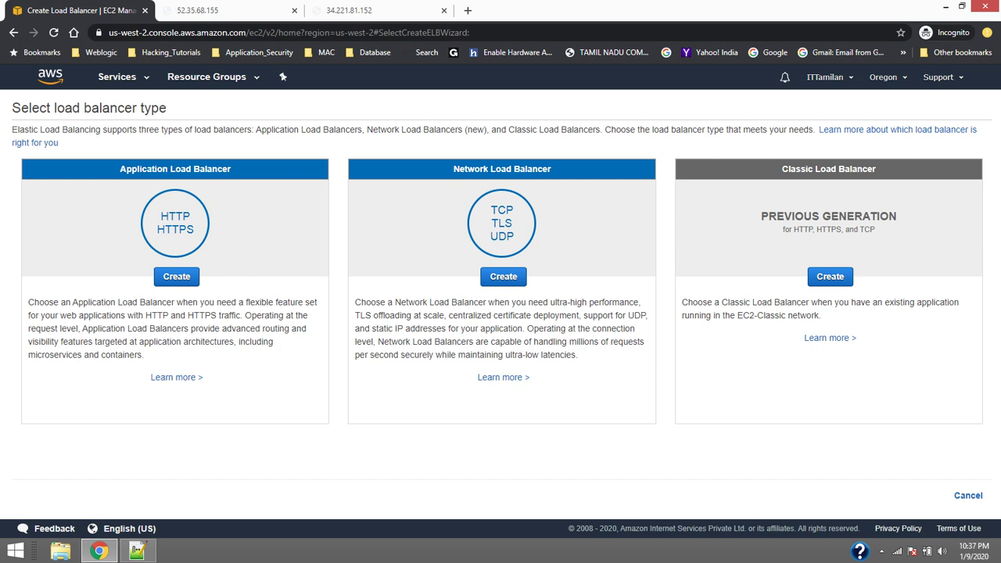
left_click(831, 277)
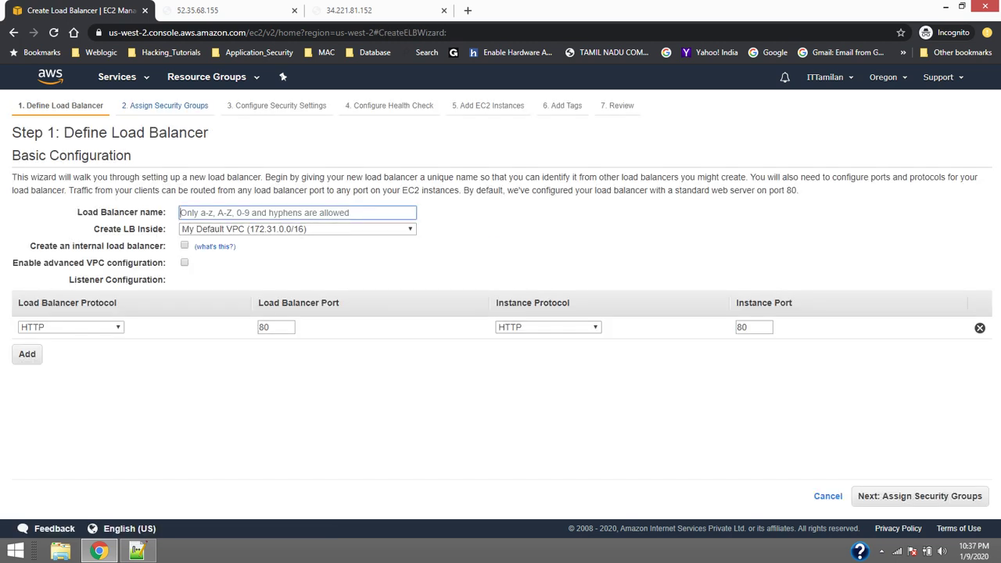
- Name the load balancer My_Test_LoadBalancer and enable advanced VPC configuration, keeping HTTP as the load balancer protocol
type("My_T")
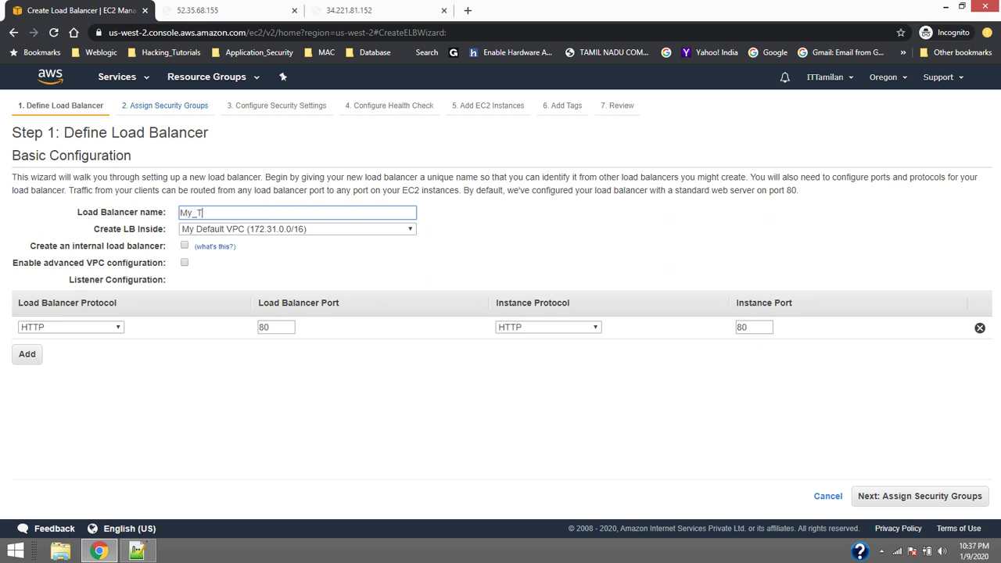
type("est_LoadBalancer")
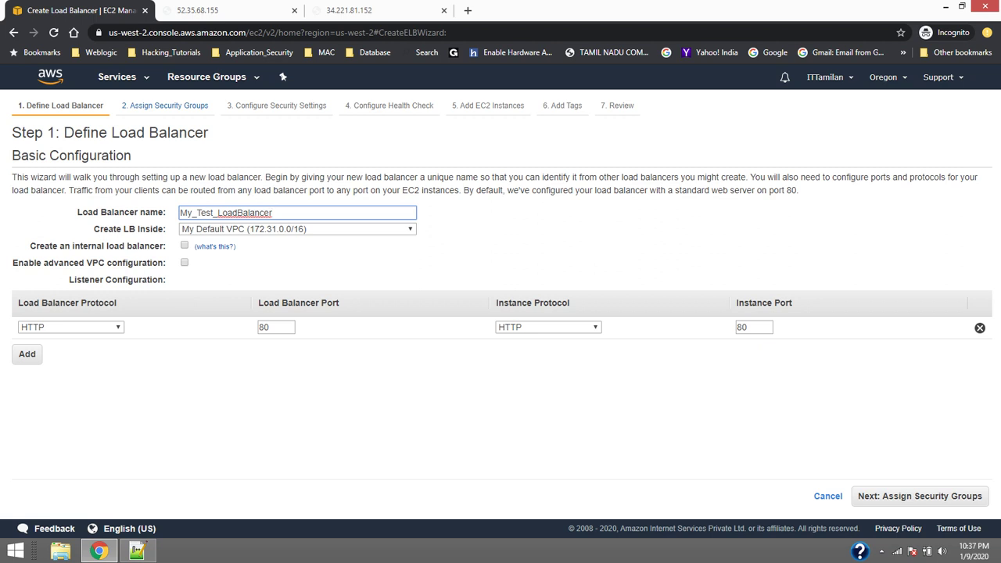
left_click(185, 263)
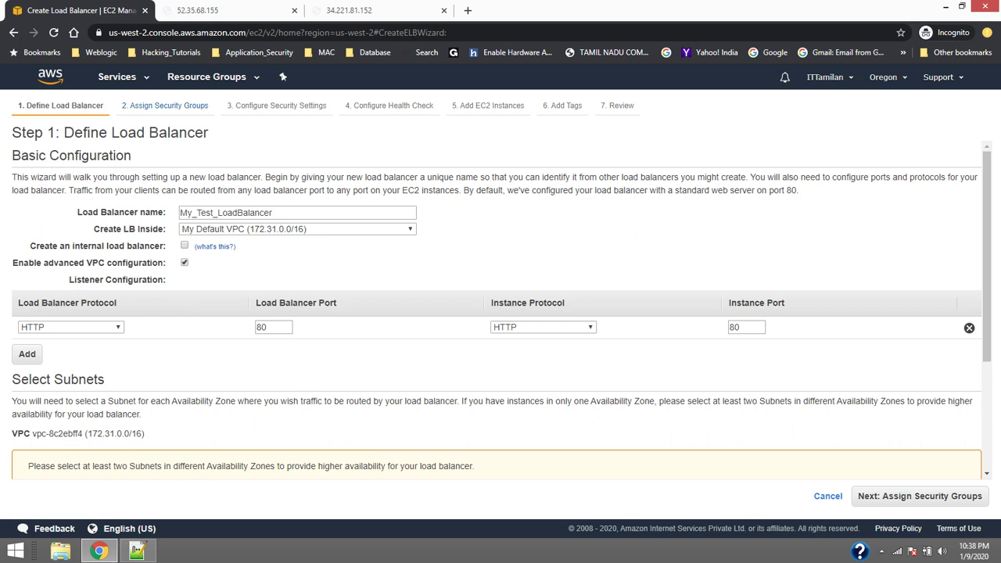
left_click(185, 263)
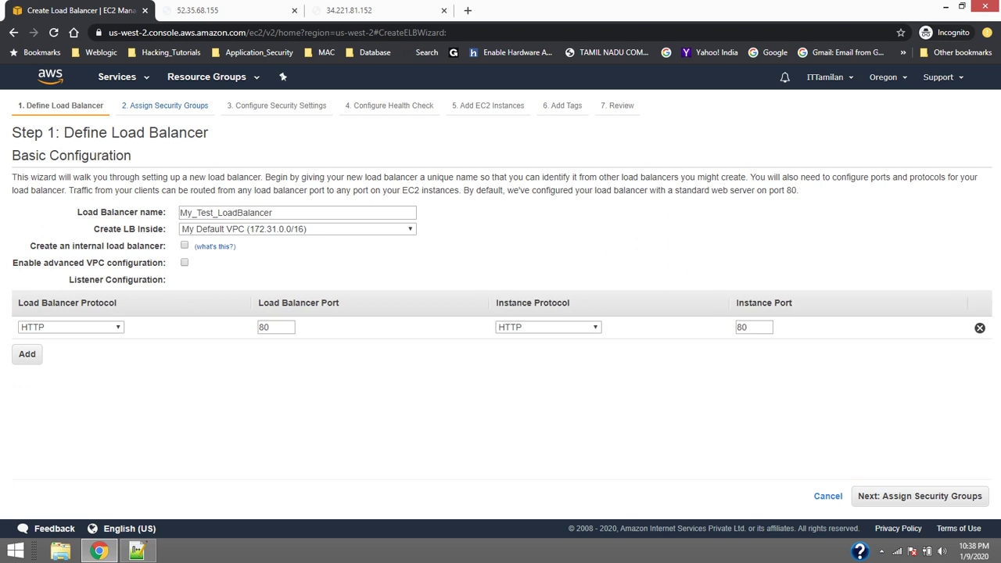
left_click(185, 263)
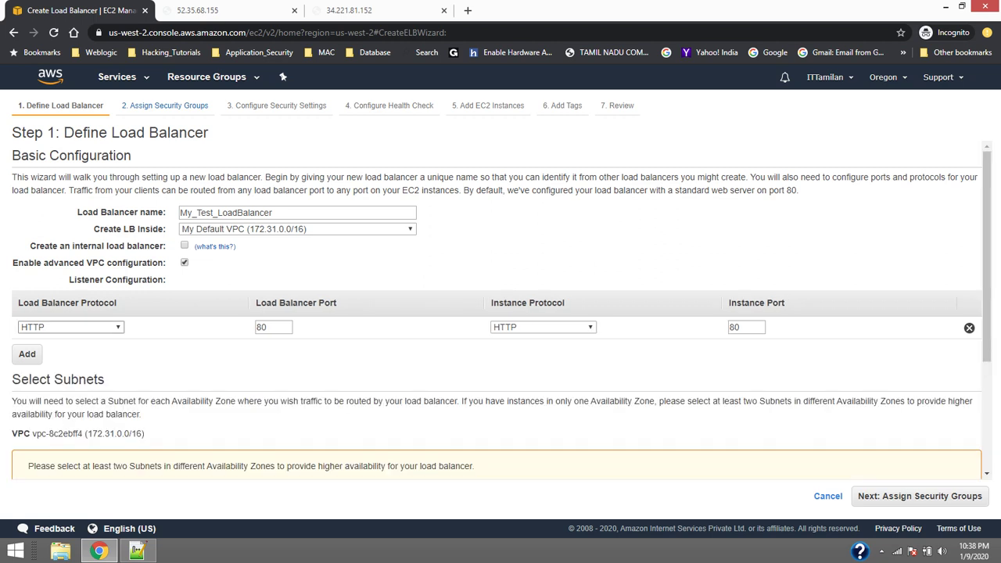
left_click(70, 327)
left_click(31, 351)
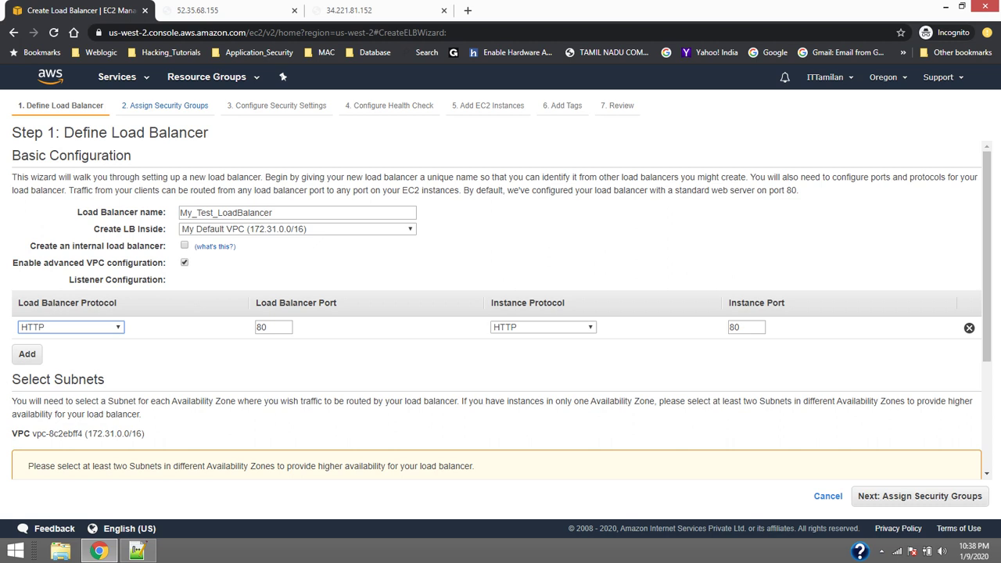
- Add the us-west-2a and us-west-2b subnets to the load balancer and try to continue to security group assignment
scroll(496, 313, "down", 2)
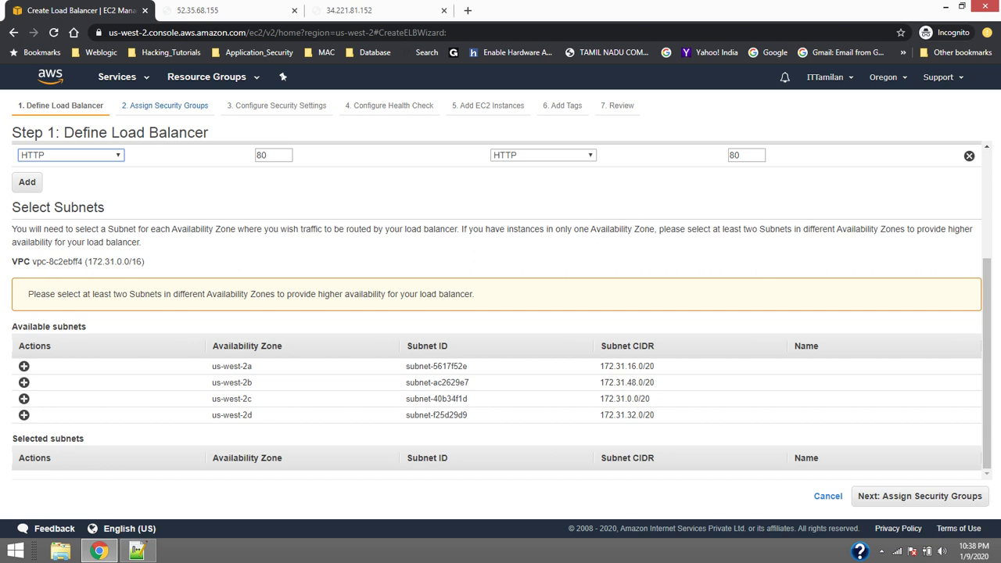
left_click(24, 367)
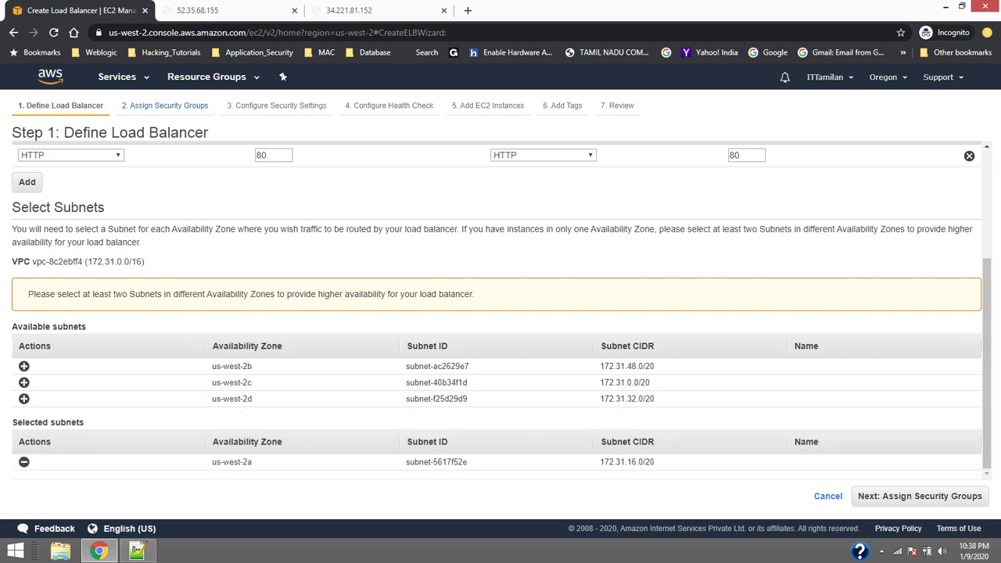
left_click(23, 366)
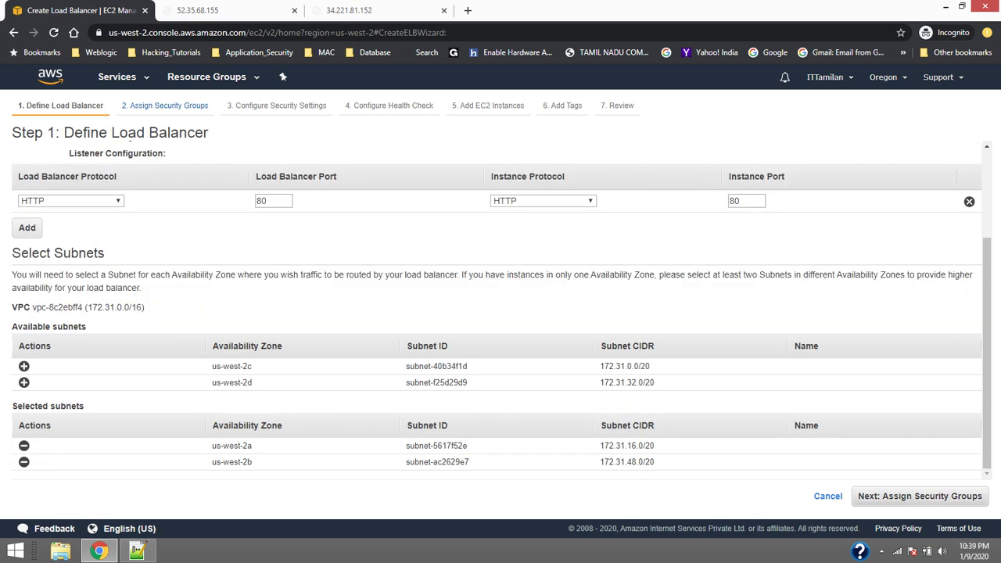
left_click(920, 497)
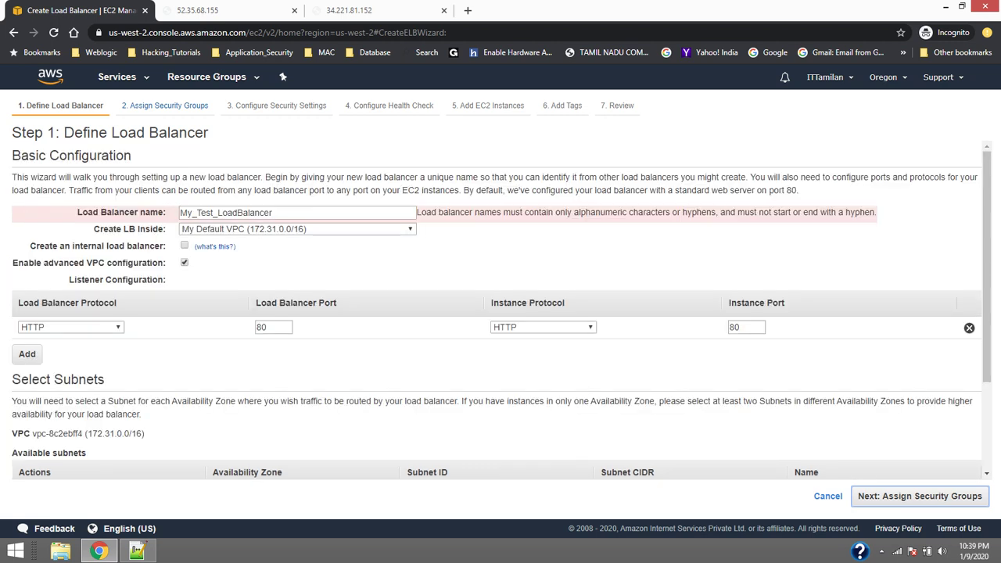
- Rename the load balancer to My-Test-LoadBalancer and continue to security group assignment
left_click(218, 213)
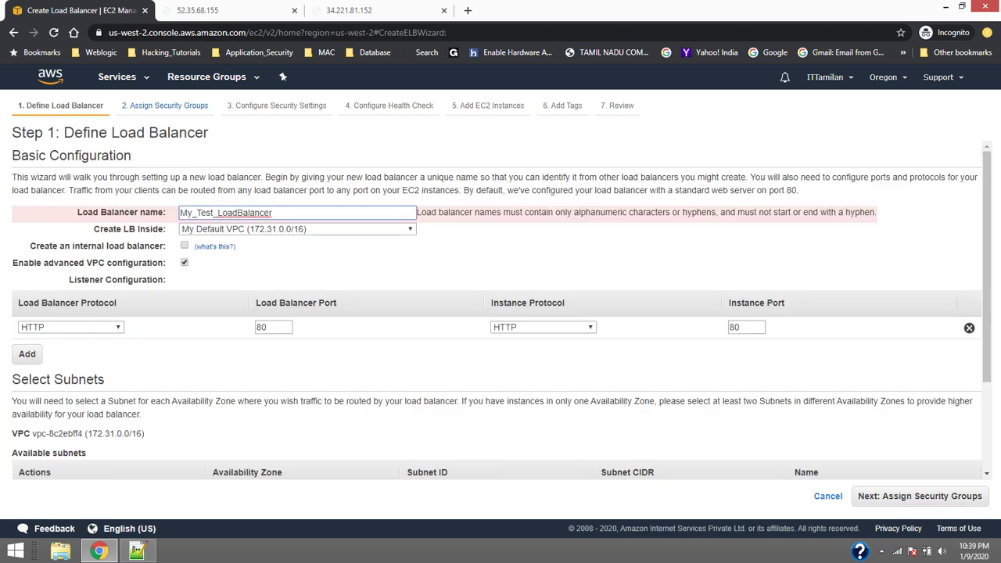
key("BackSpace")
type("-")
key("BackSpace")
type("-")
scroll(501, 313, "down", 2)
left_click(920, 496)
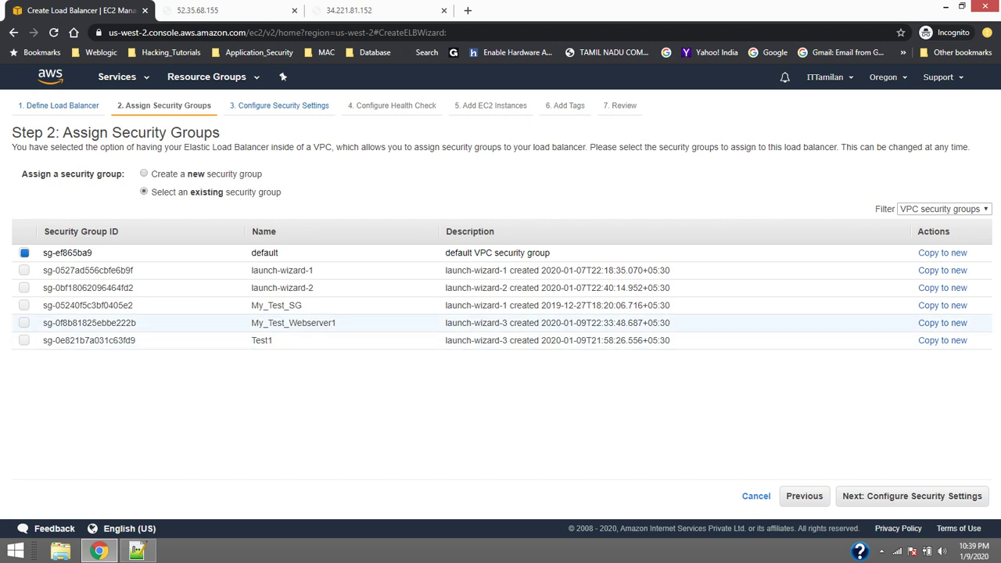
- Assign the existing My_Test_Webserver1 security group instead of the default one and proceed to the health check configuration
left_click(24, 323)
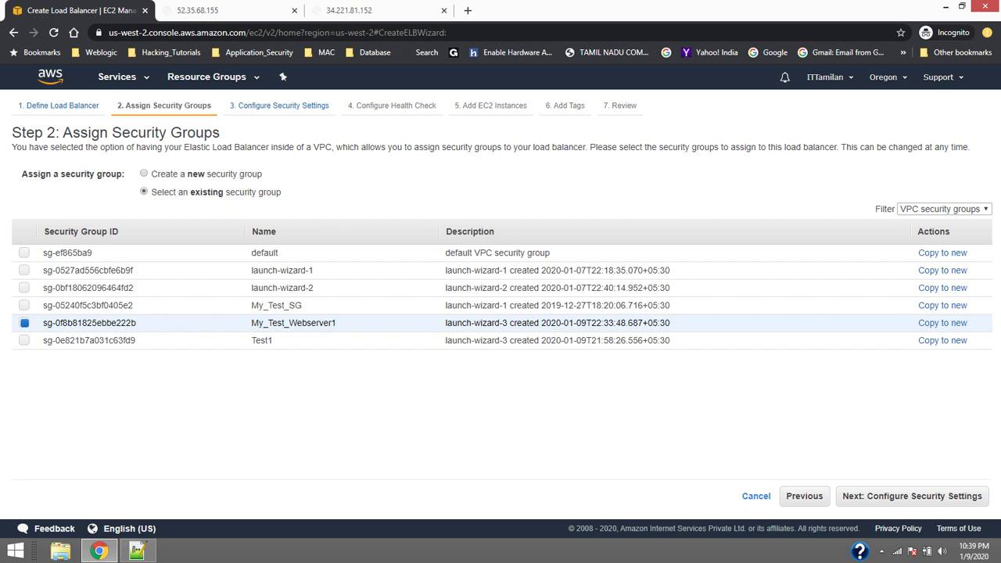
left_click(913, 496)
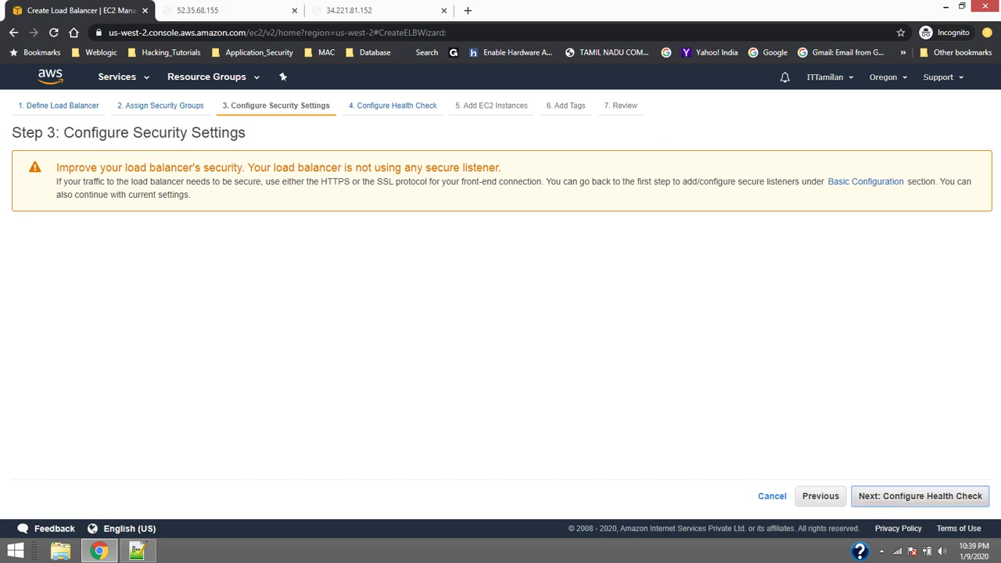
left_click(920, 496)
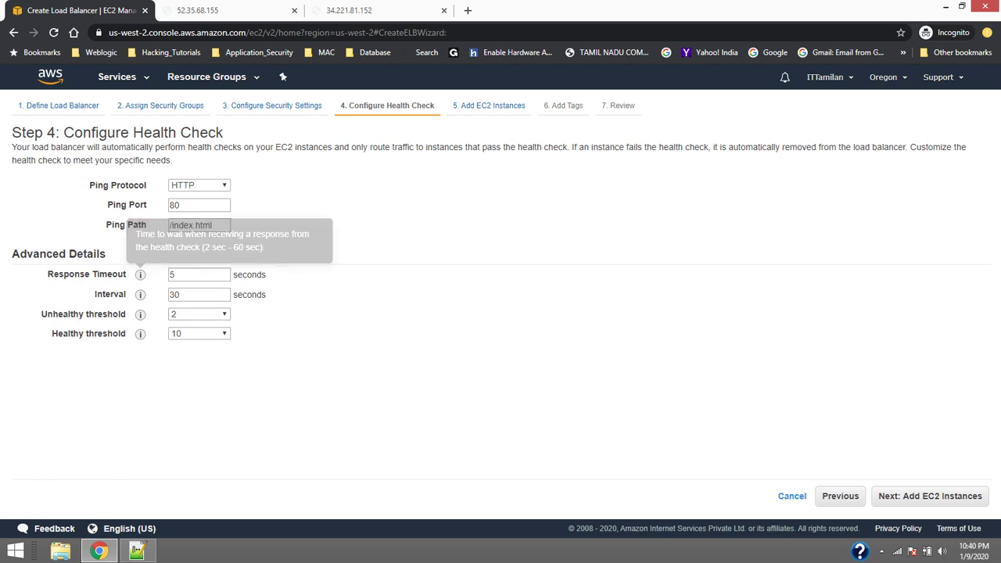
- Set the health check's response timeout to 2 seconds, interval to 5 seconds and healthy threshold to 2, and proceed to adding instances
double_click(172, 275)
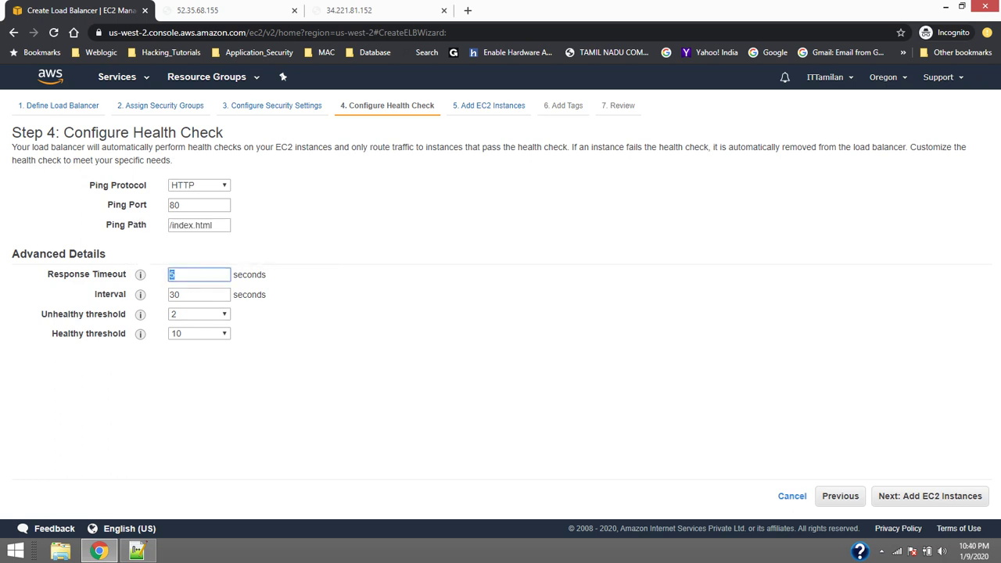
type("2")
key("Tab")
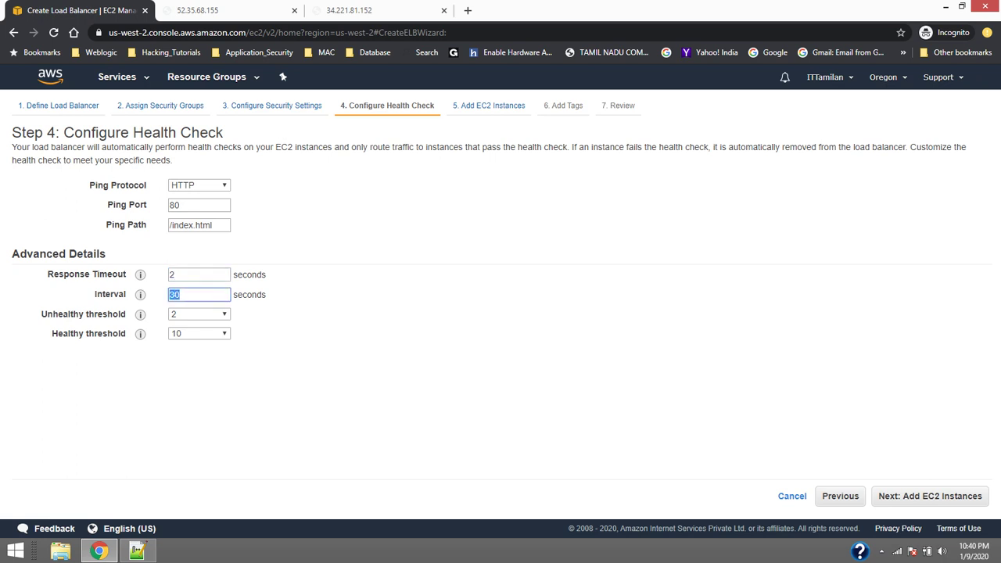
type("5")
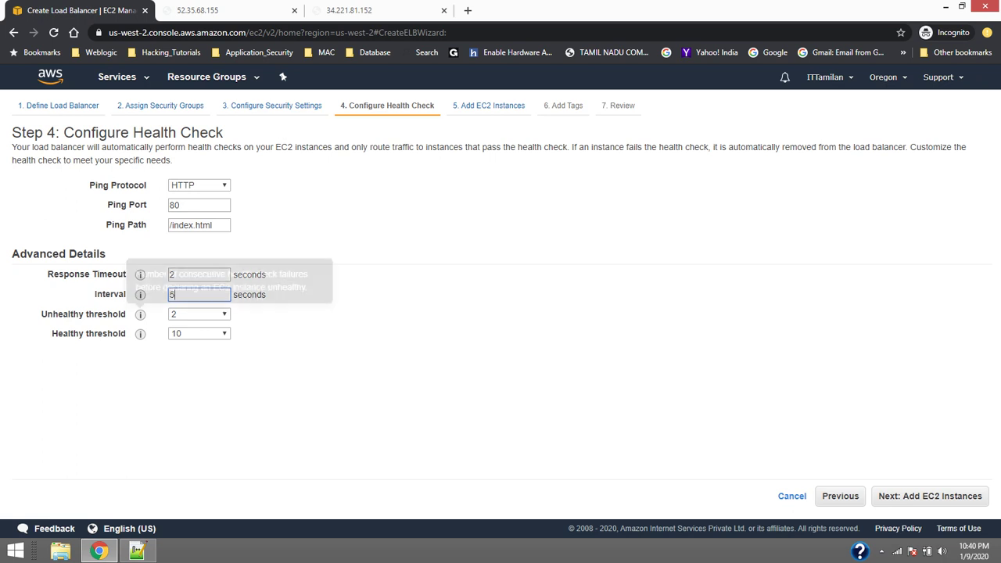
key("Tab")
key("Tab")
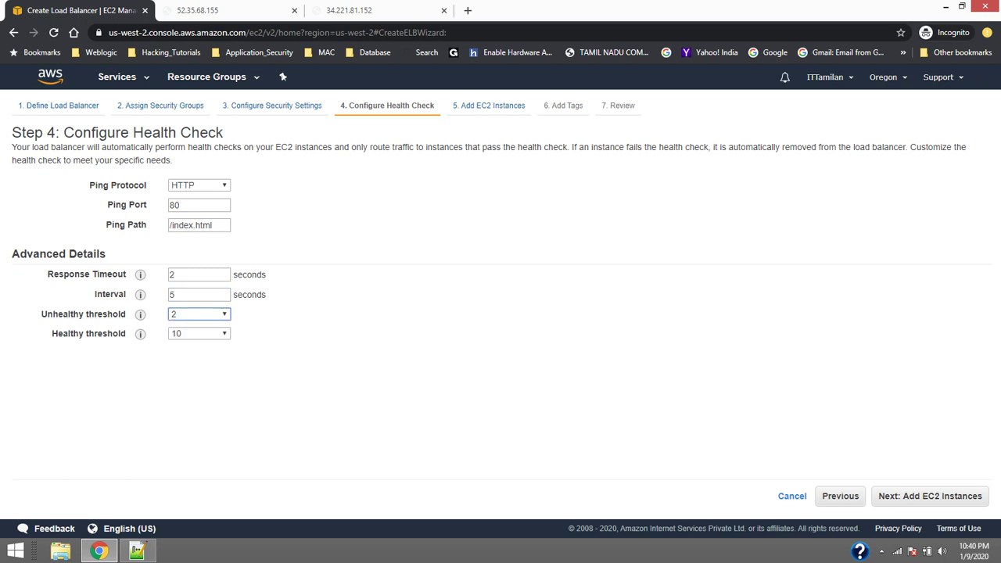
key("alt+Down")
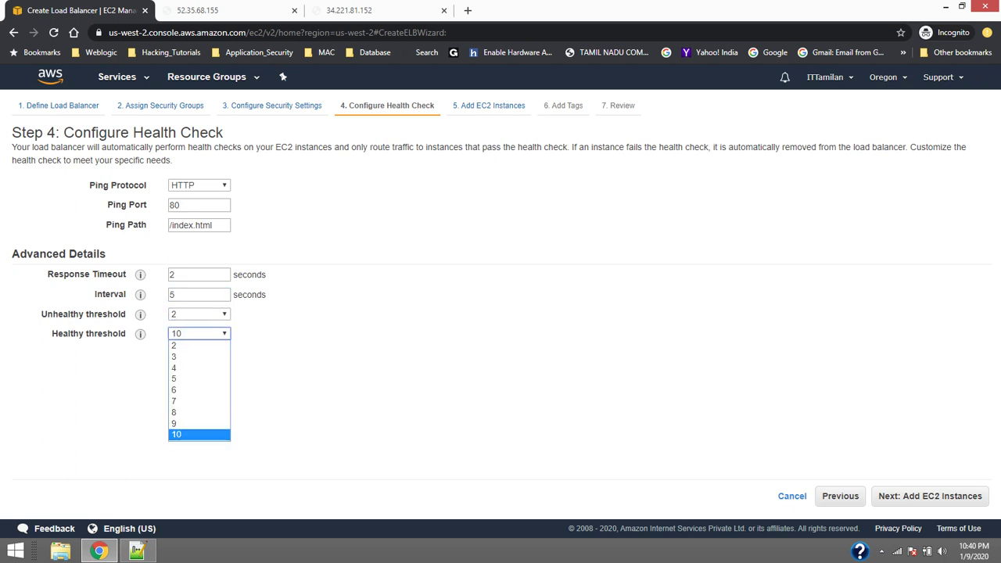
key("2")
key("Return")
left_click(329, 367)
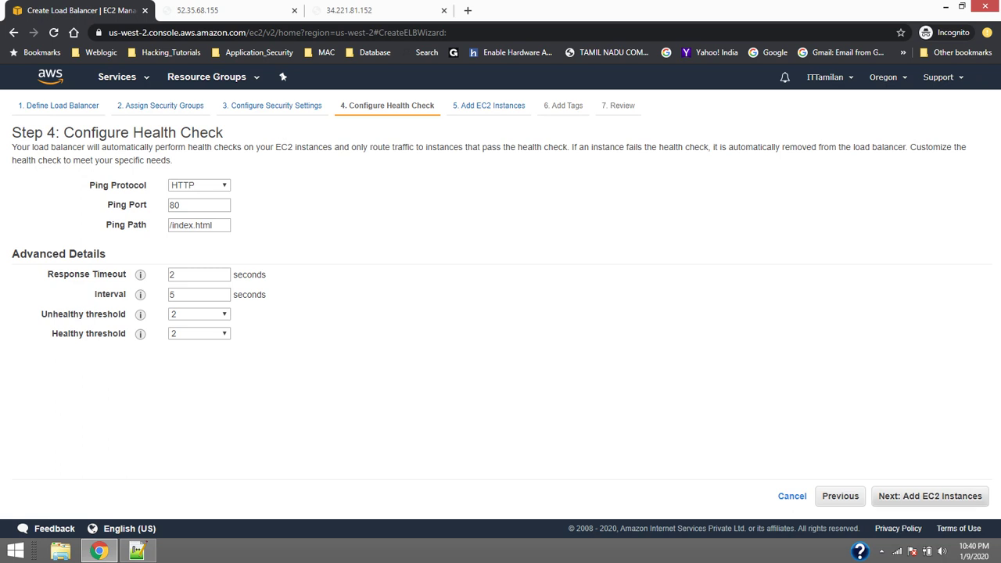
left_click(931, 496)
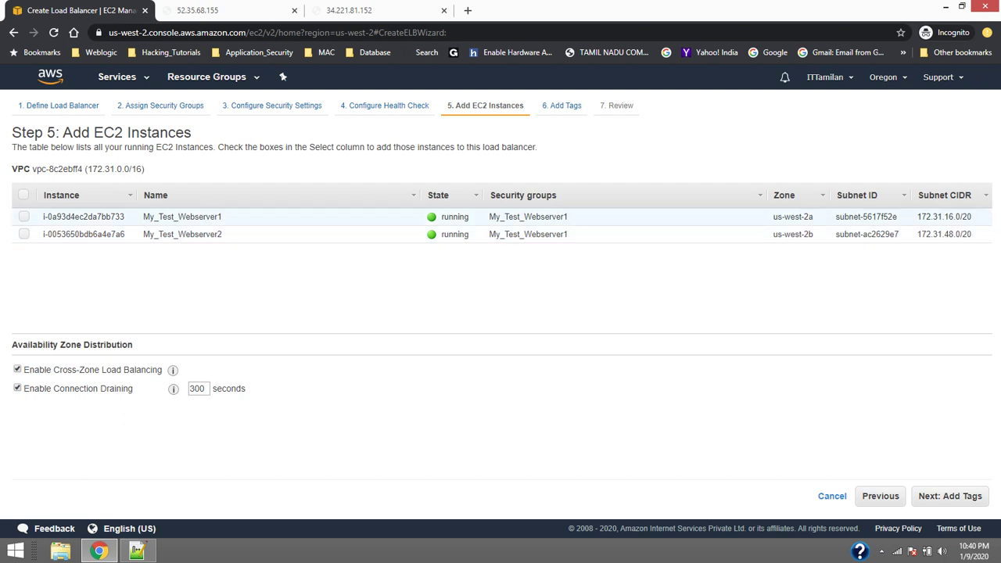
- Add both web server instances to the load balancer, set connection draining to 60 seconds and continue to the tags
left_click(23, 195)
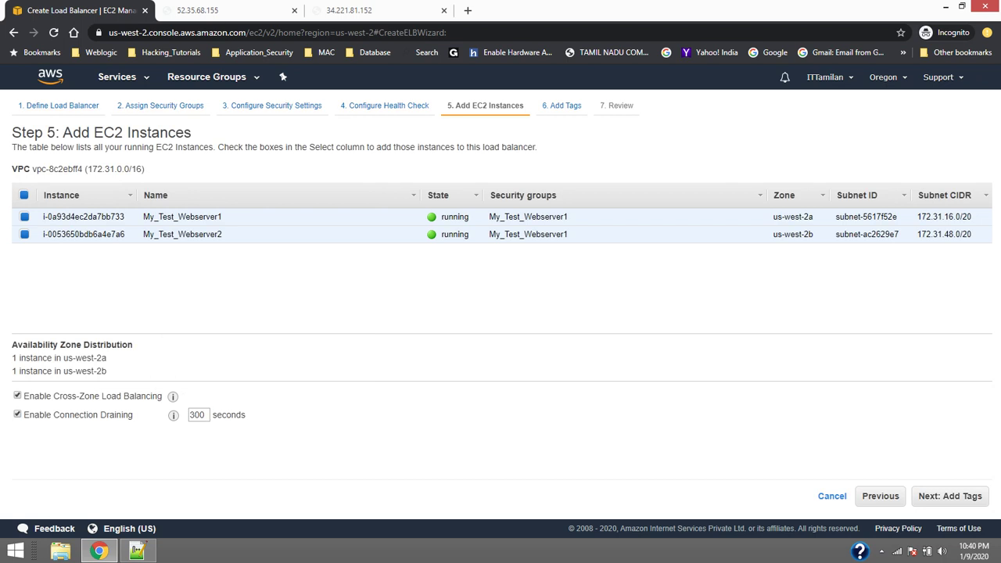
double_click(197, 415)
type("60")
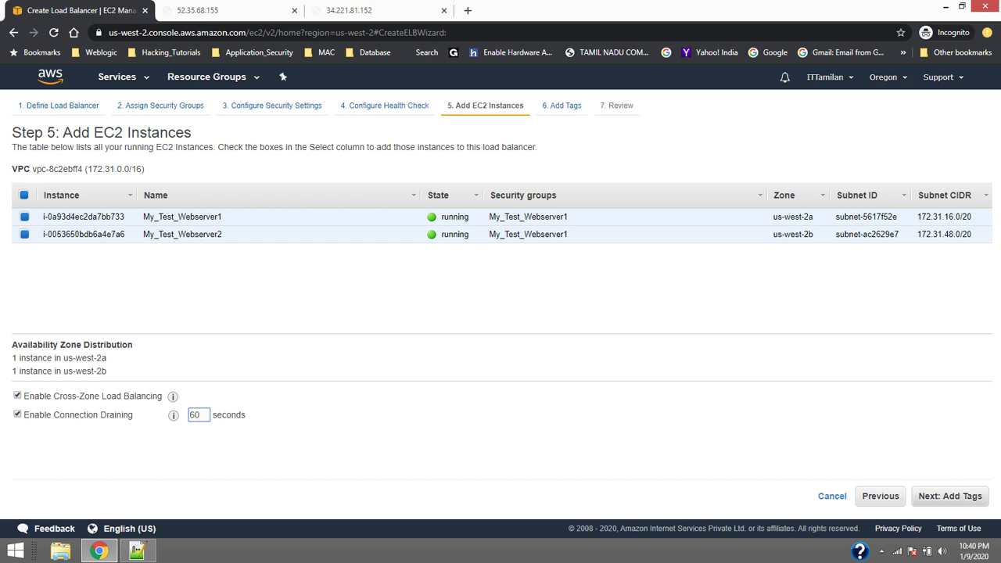
left_click(949, 496)
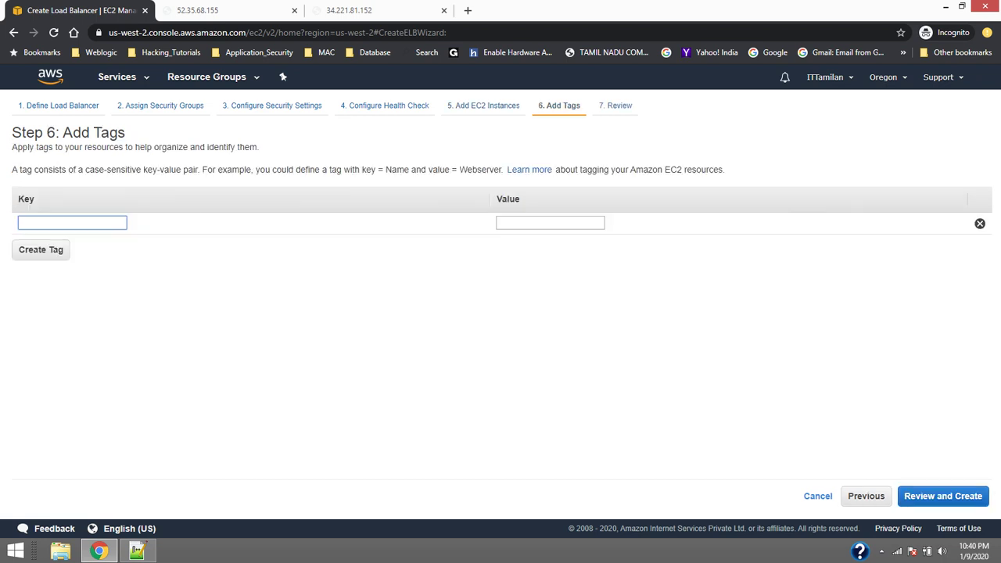
- Tag the load balancer with key Name and value My_Demo_LBS, and create it after reviewing its settings
type("Name")
left_click(550, 223)
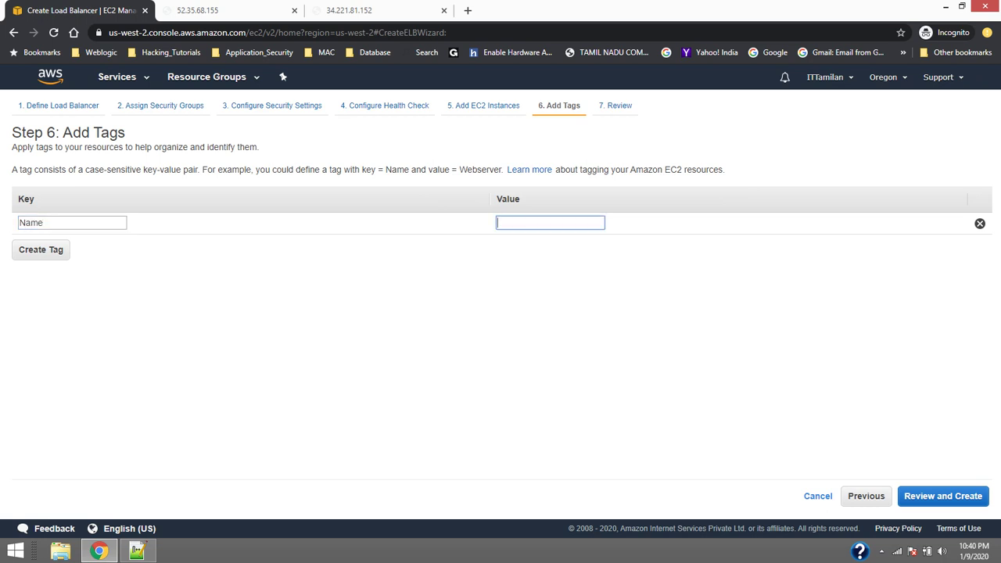
type("My_Demo_LBS")
left_click(943, 496)
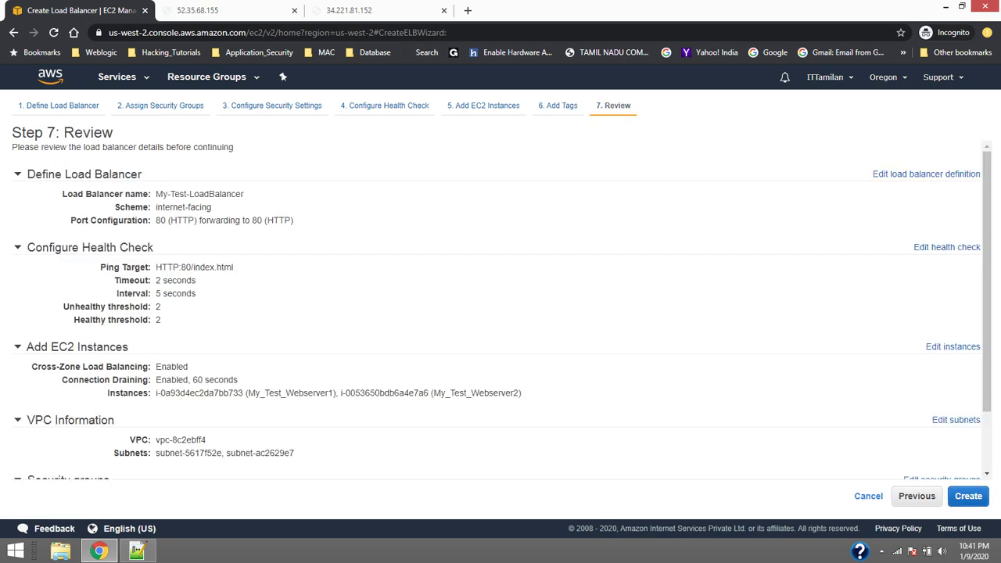
scroll(500, 313, "down", 2)
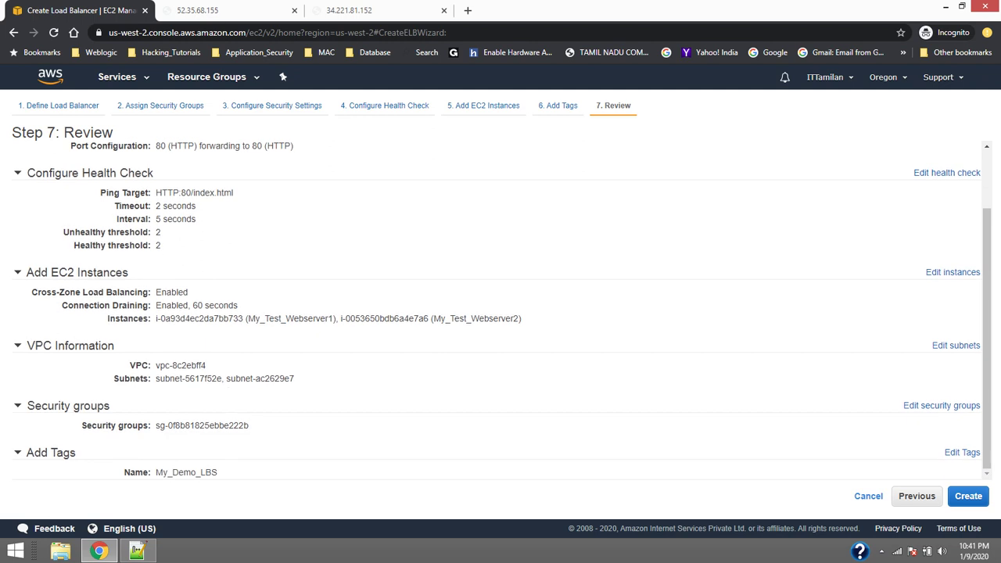
left_click(968, 496)
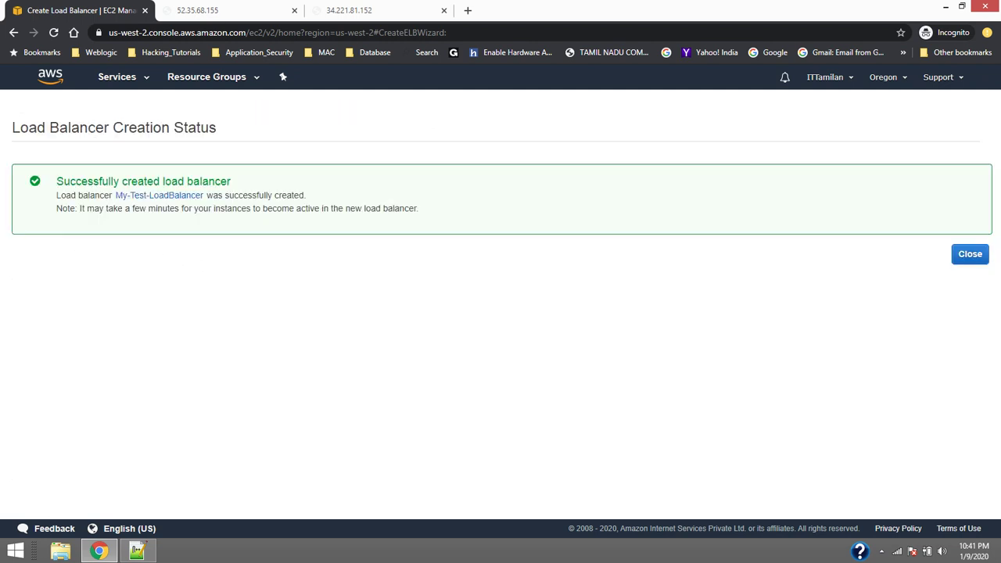
- Close the creation status, enlarge the load balancer's details and copy the DNS name of My-Test-LoadBalancer
left_click(970, 254)
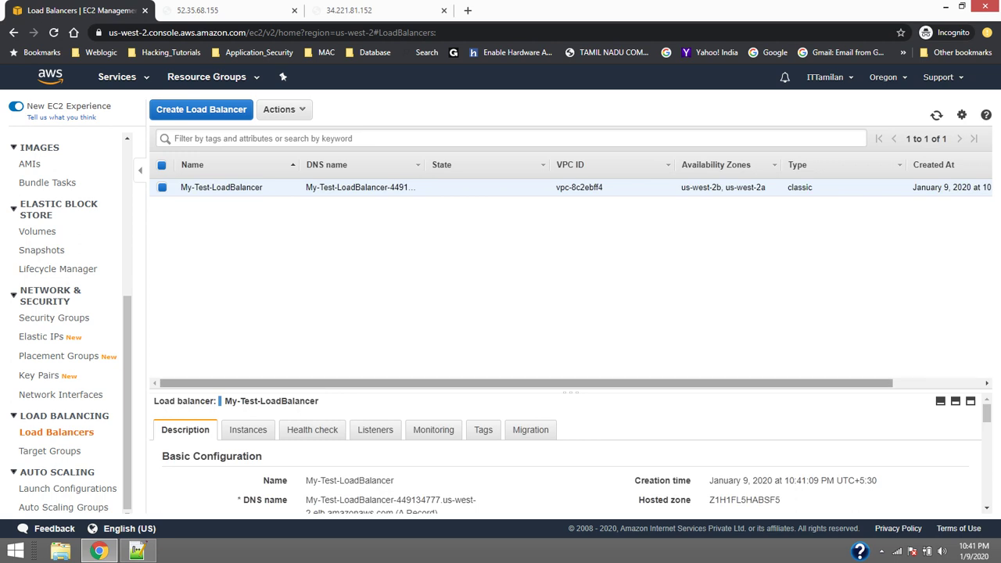
left_click_drag(571, 393, 571, 299)
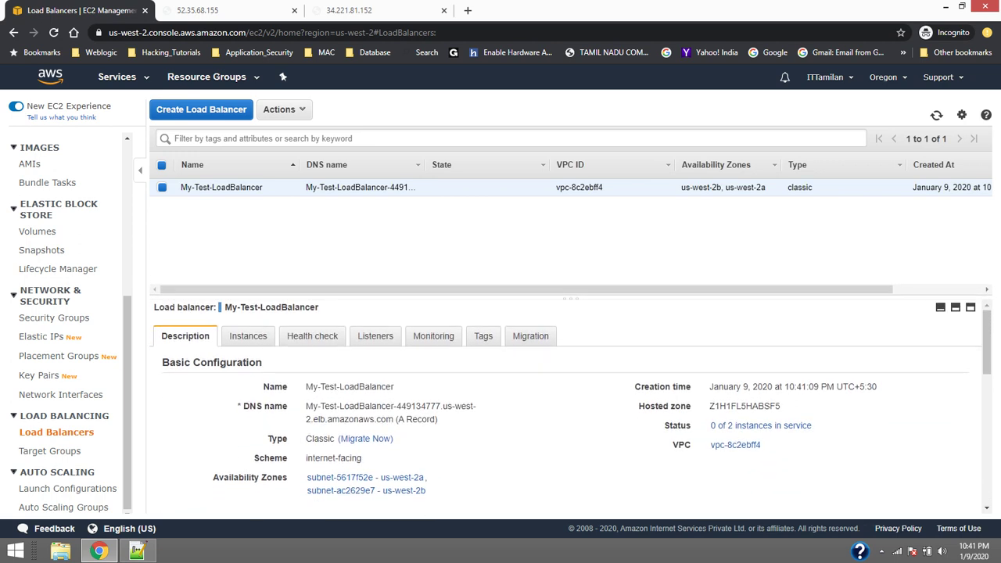
left_click_drag(306, 406, 393, 420)
right_click(391, 420)
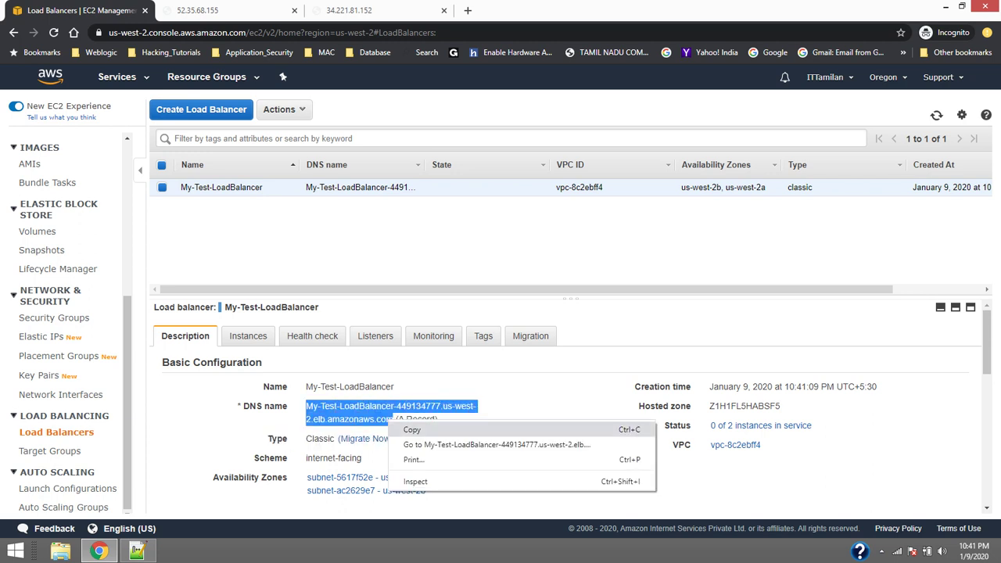
left_click(415, 426)
- Reload the test pages of both web servers, 52.35.68.155 and 34.221.81.152, to check their responses
key("ctrl+Tab")
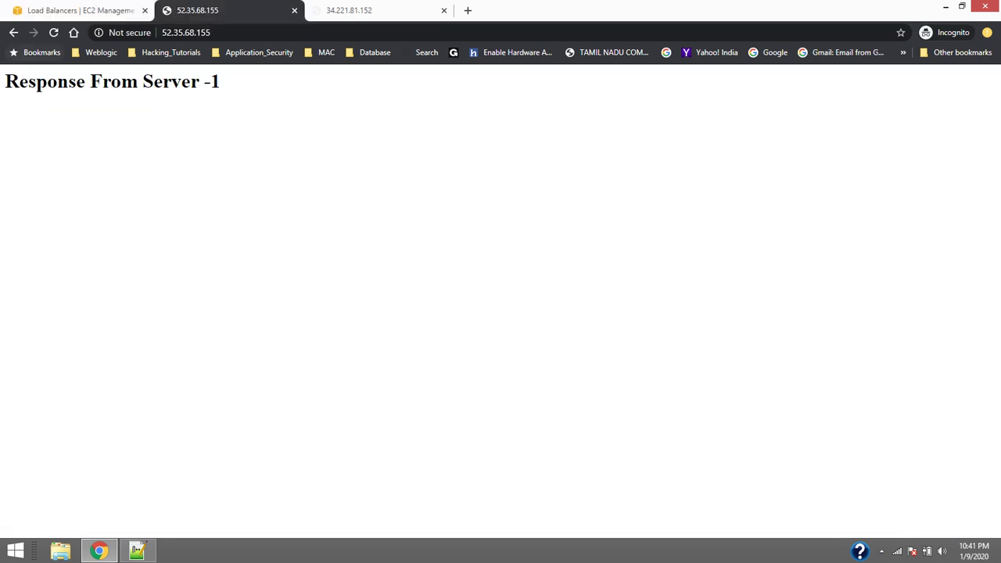
left_click(53, 32)
key("ctrl+Tab")
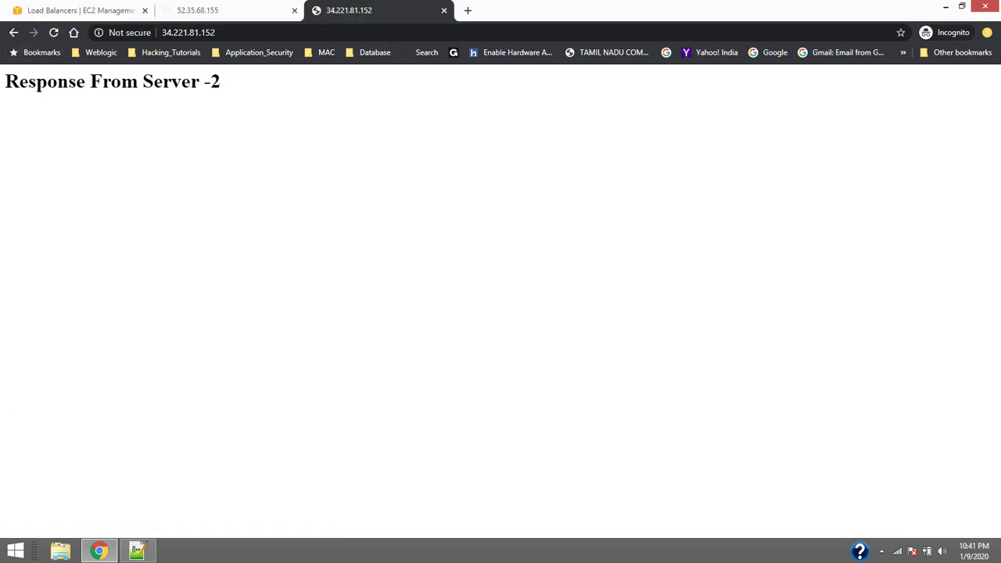
key("F5")
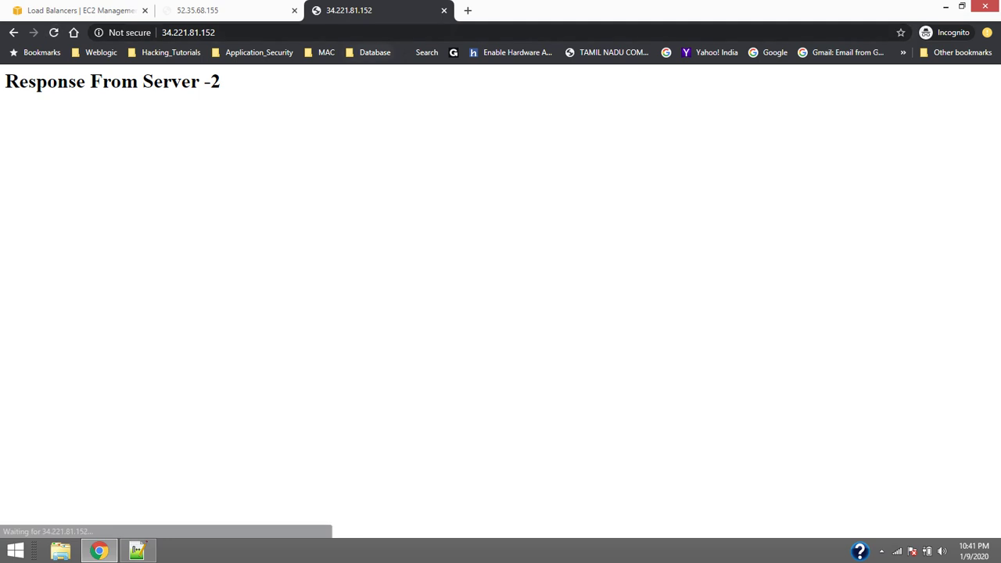
- Close the 52.35.68.155 page and try to open the load balancer's DNS name in place of the 34.221.81.152 page
left_click(295, 11)
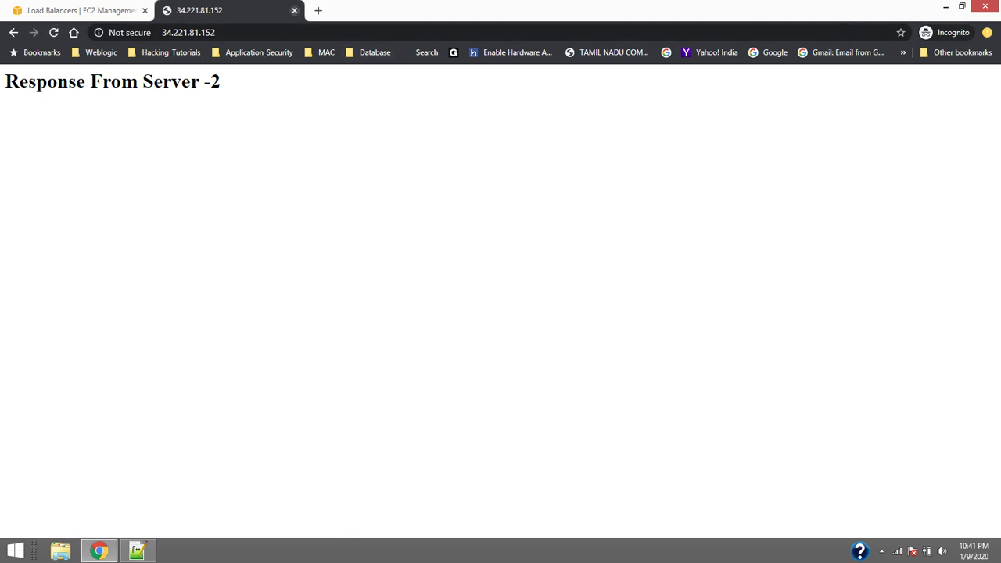
key("ctrl+l")
key("ctrl+v")
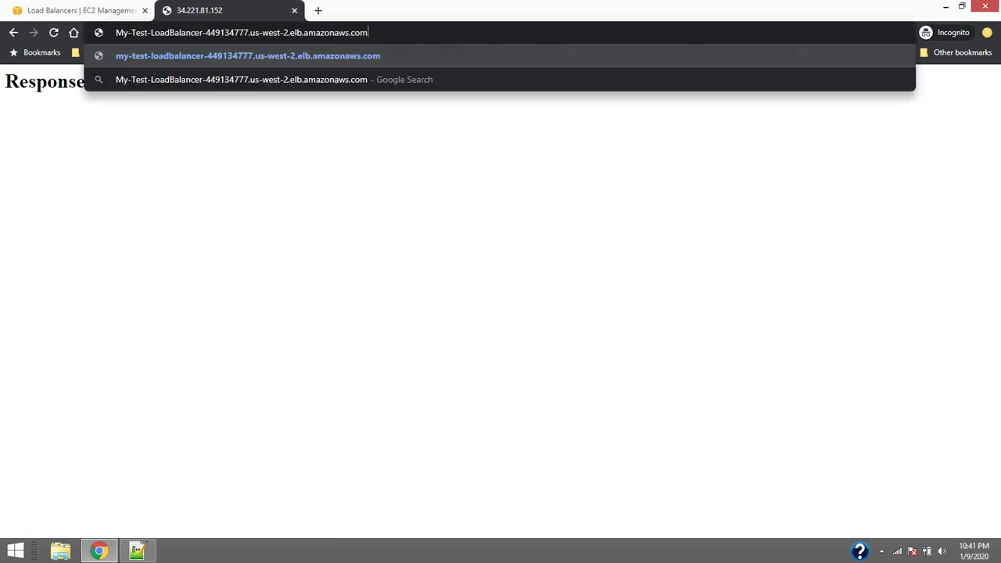
key("Return")
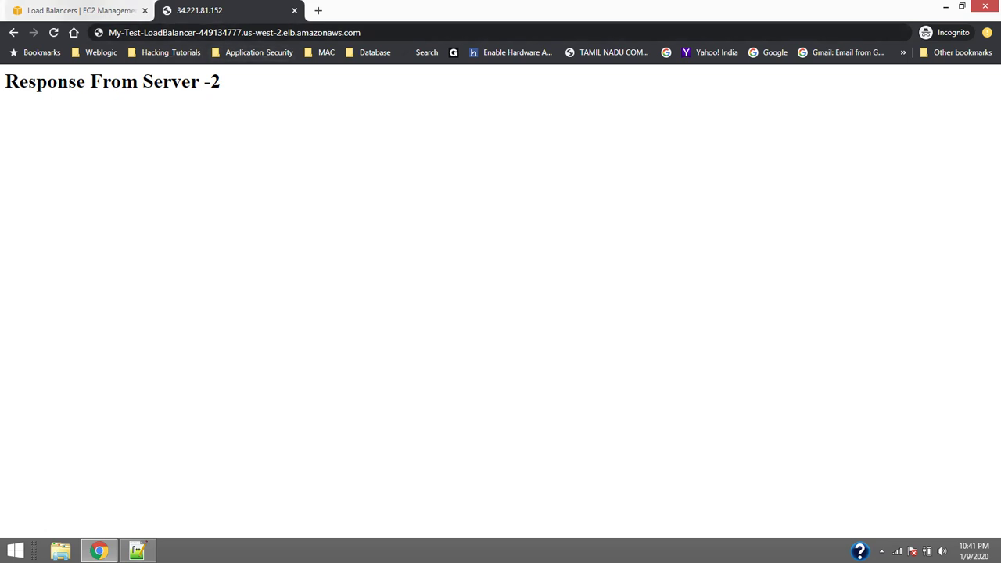
- Return to the console and review the load balancer's instances, health check, listeners, monitoring and tags
left_click(82, 11)
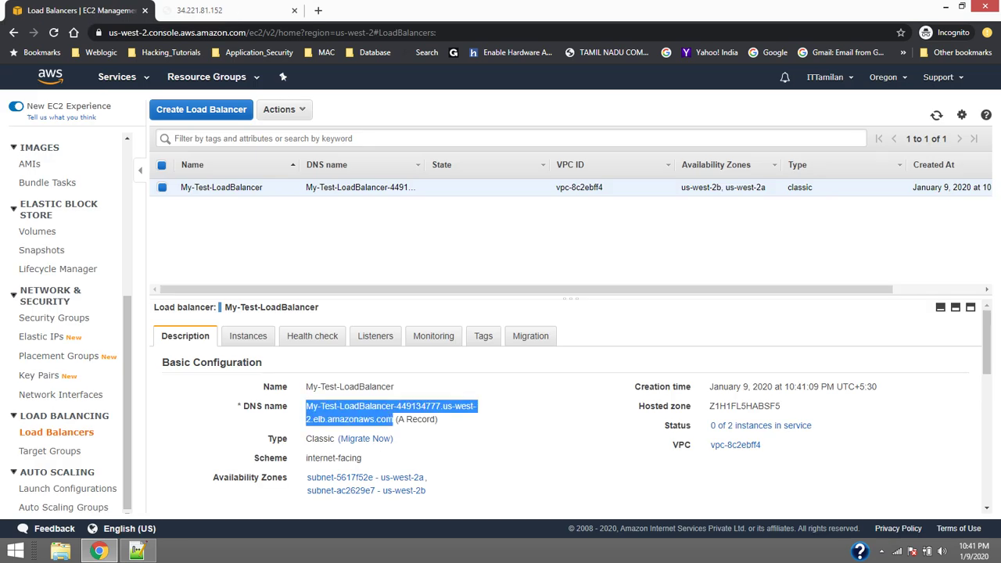
left_click(248, 336)
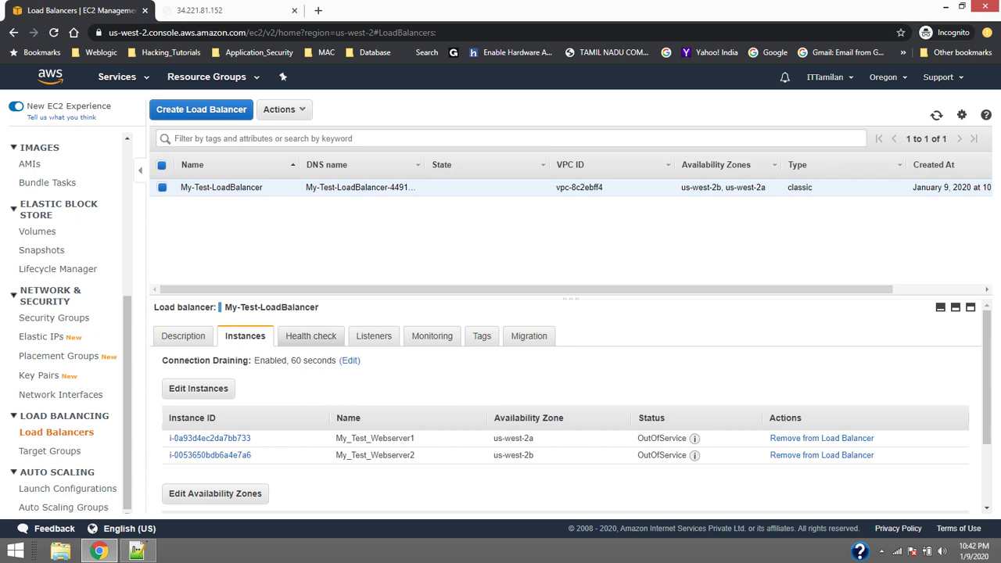
left_click(311, 335)
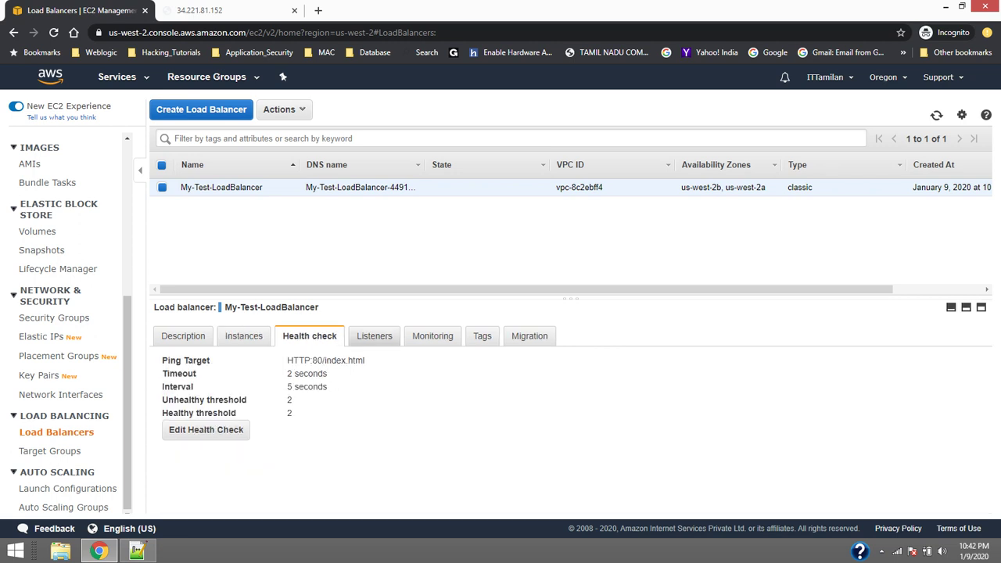
left_click(374, 335)
left_click(433, 336)
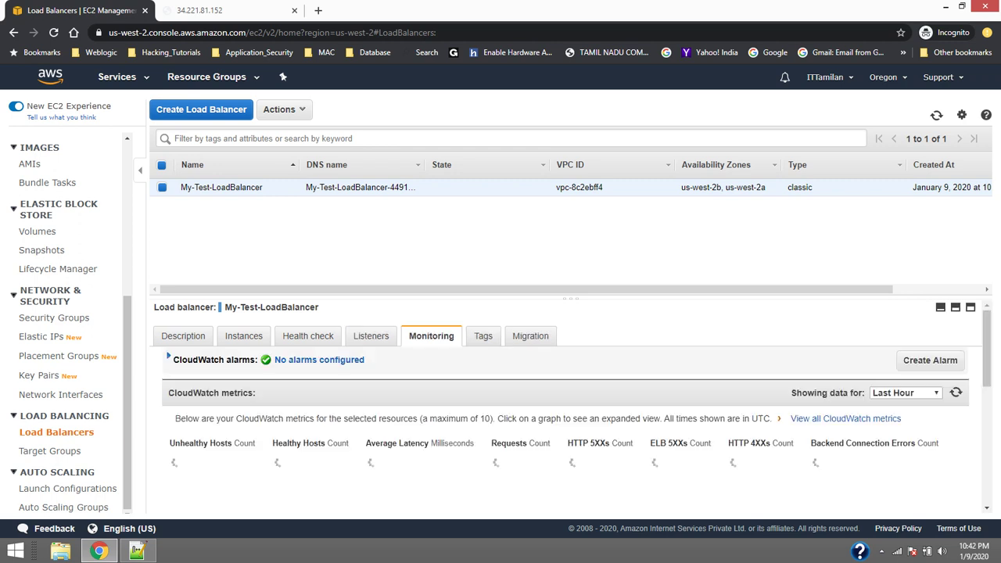
left_click(483, 336)
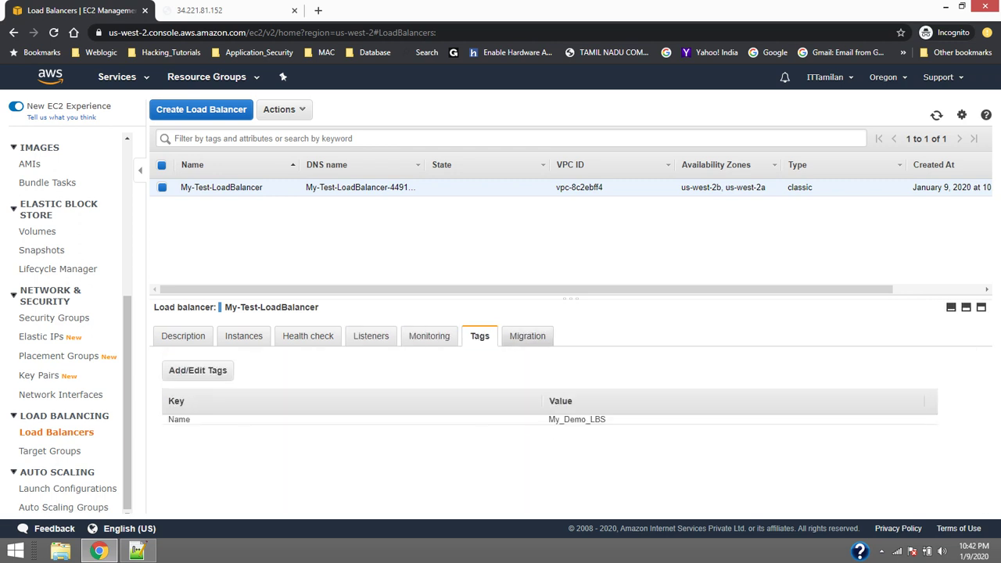
left_click(310, 336)
- Check the registration status of the load balancer's instances and view the instance selection without changing it
left_click(243, 336)
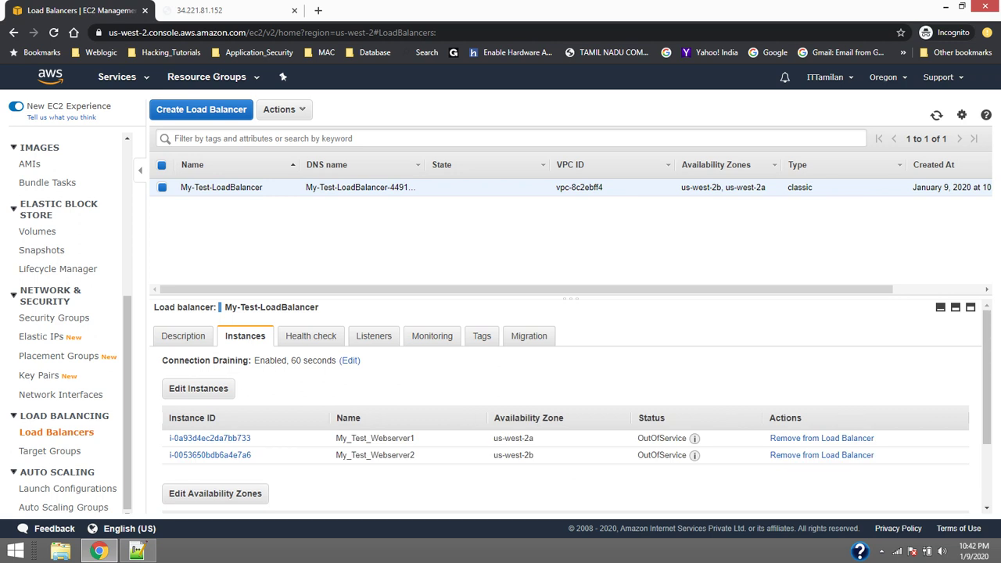
left_click(198, 388)
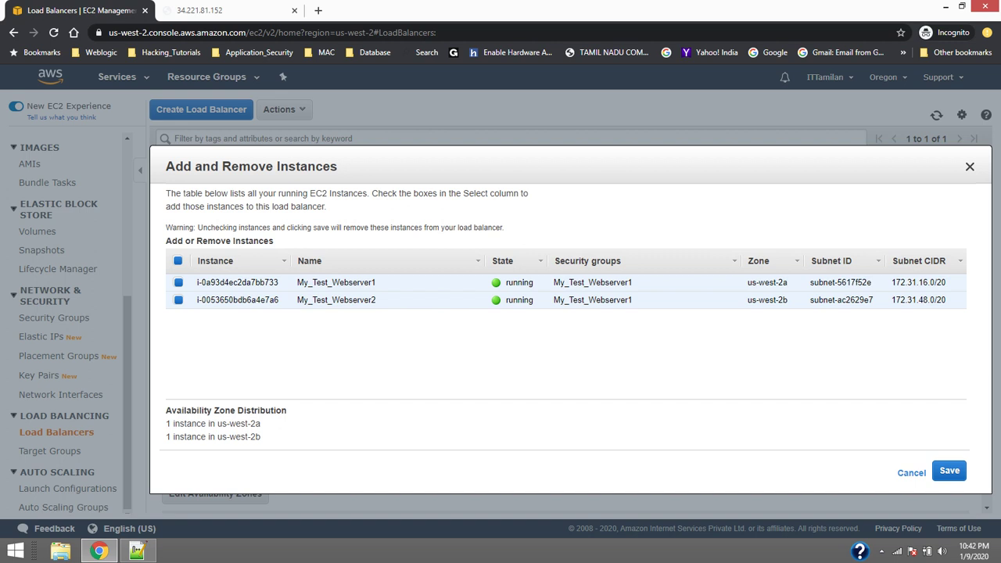
left_click(912, 473)
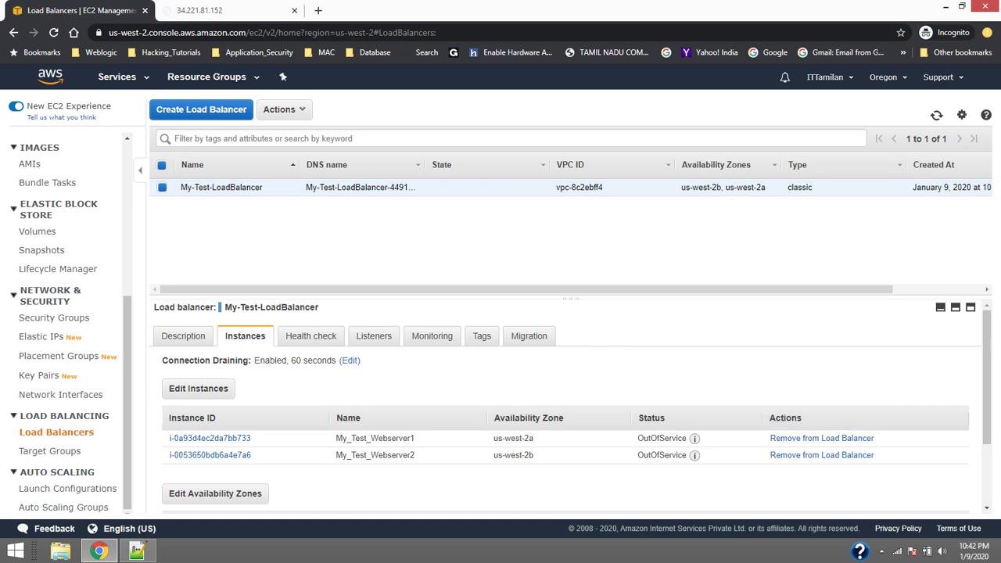
mouse_move(694, 438)
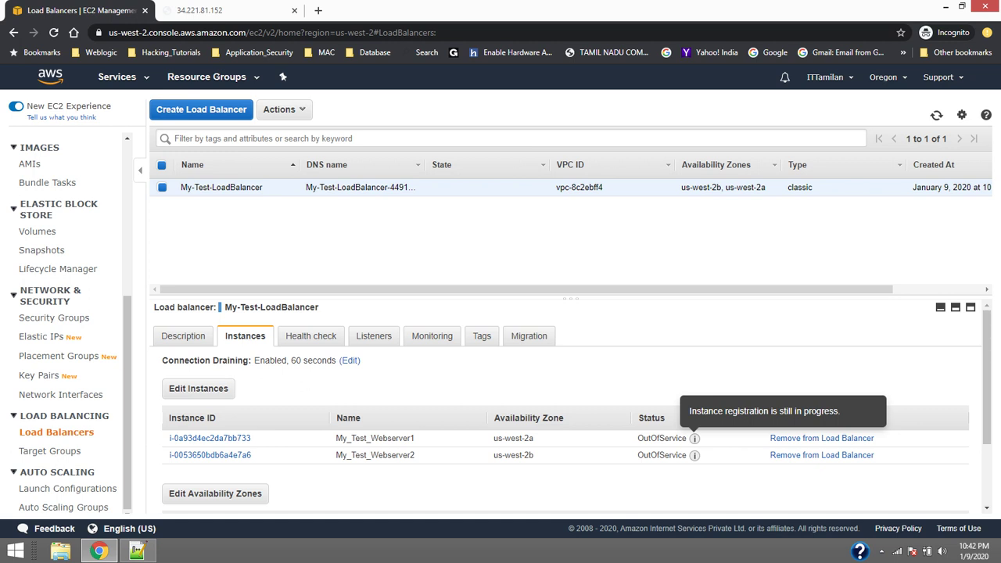
left_click(198, 389)
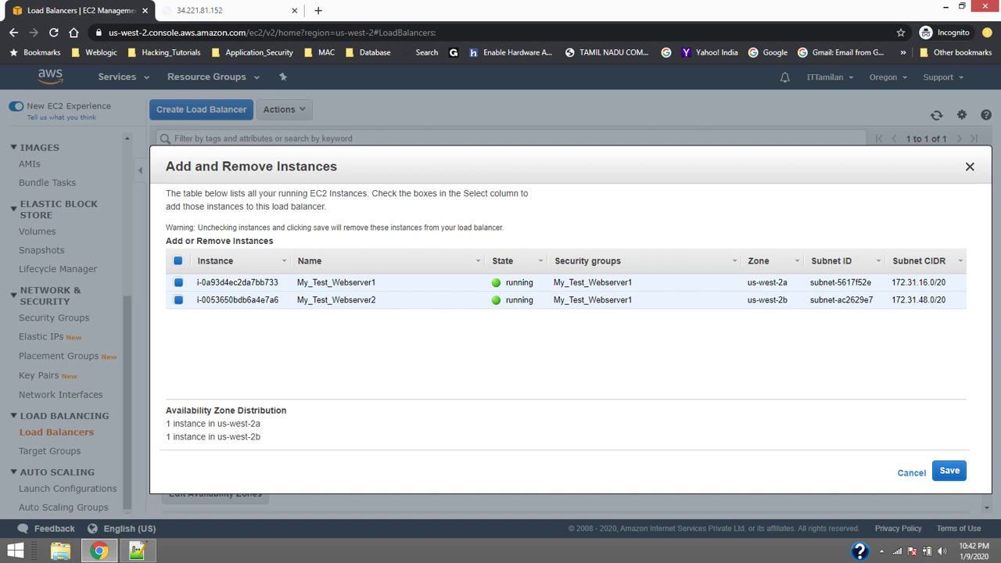
left_click(970, 167)
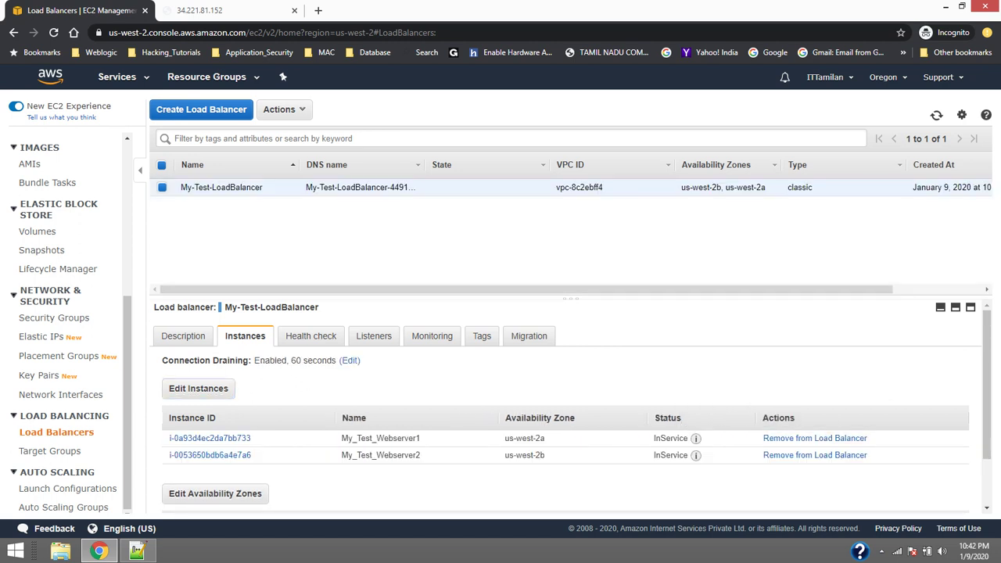
- Reload the 34.221.81.152 page several times to check which server responds
left_click(200, 10)
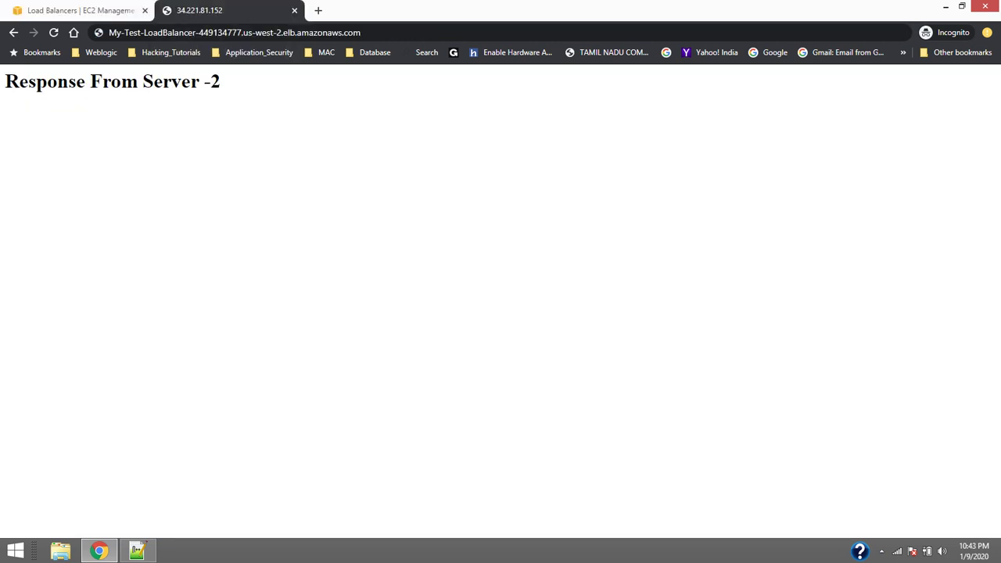
left_click(53, 32)
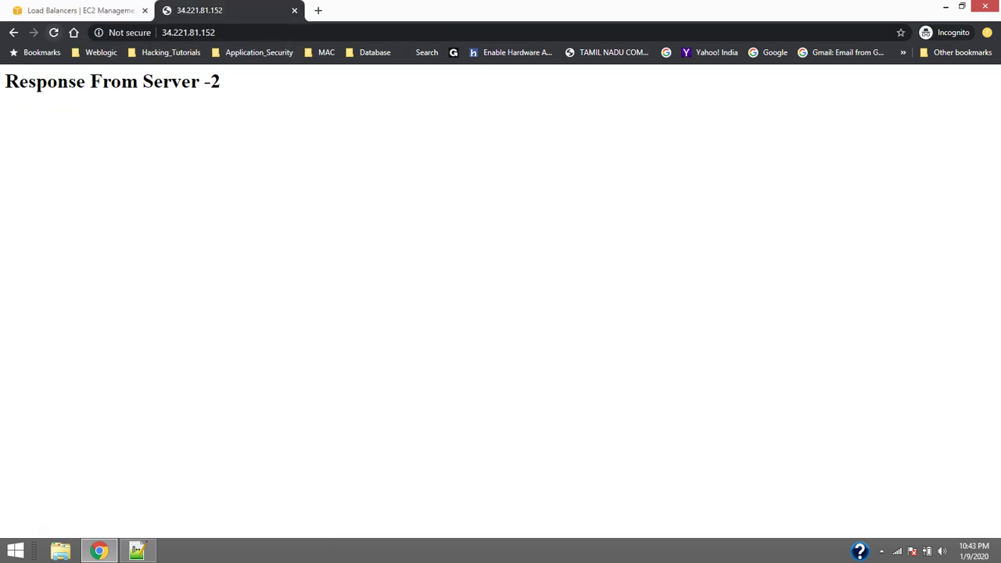
left_click(54, 32)
key("F5")
key("F5")
key("F5")
key("F5")
key("F5")
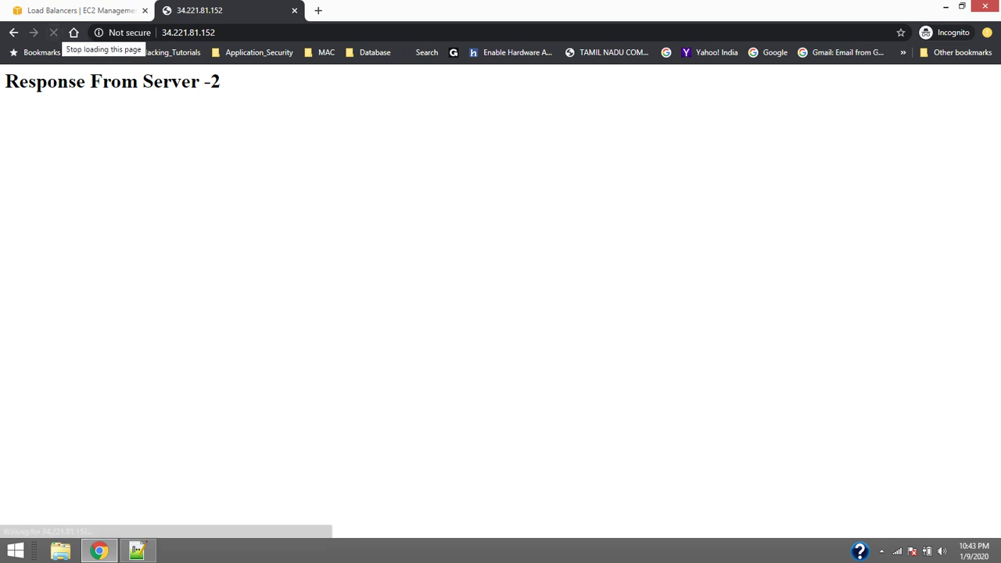
- Copy the load balancer's DNS name again, open it in a new browser tab and close the 34.221.81.152 page
key("ctrl+1")
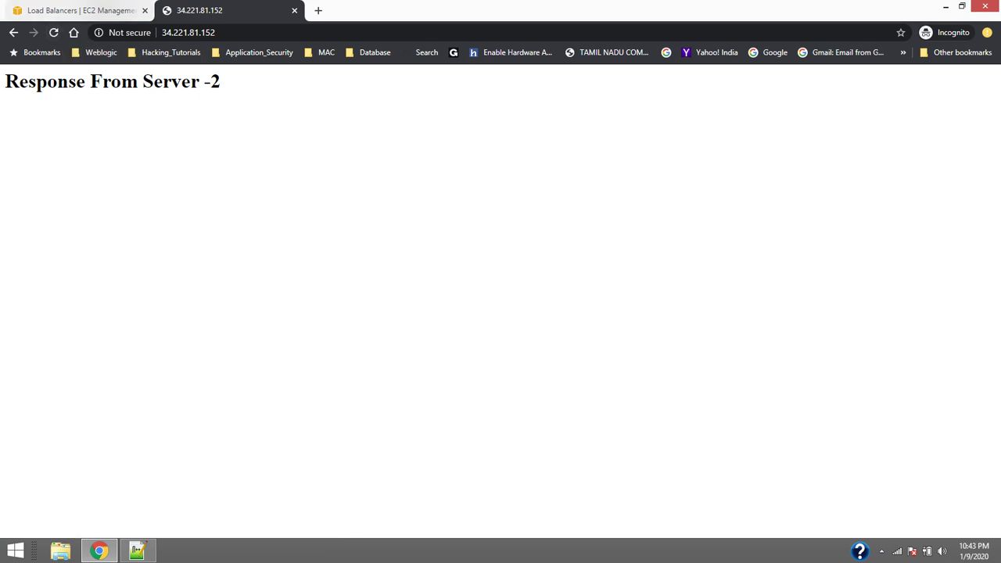
left_click(185, 336)
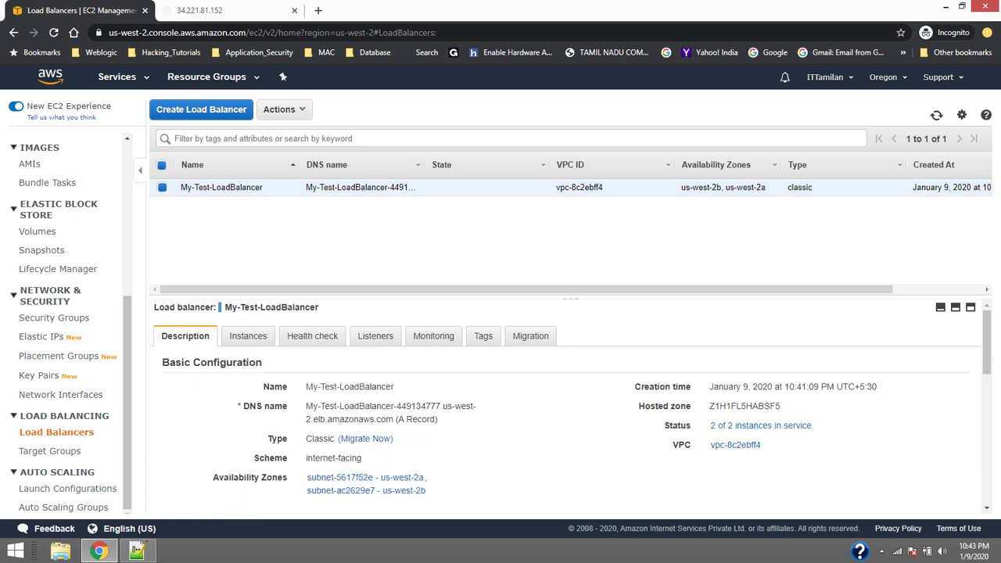
left_click_drag(306, 406, 393, 419)
left_click(306, 407)
right_click(392, 420)
left_click(413, 429)
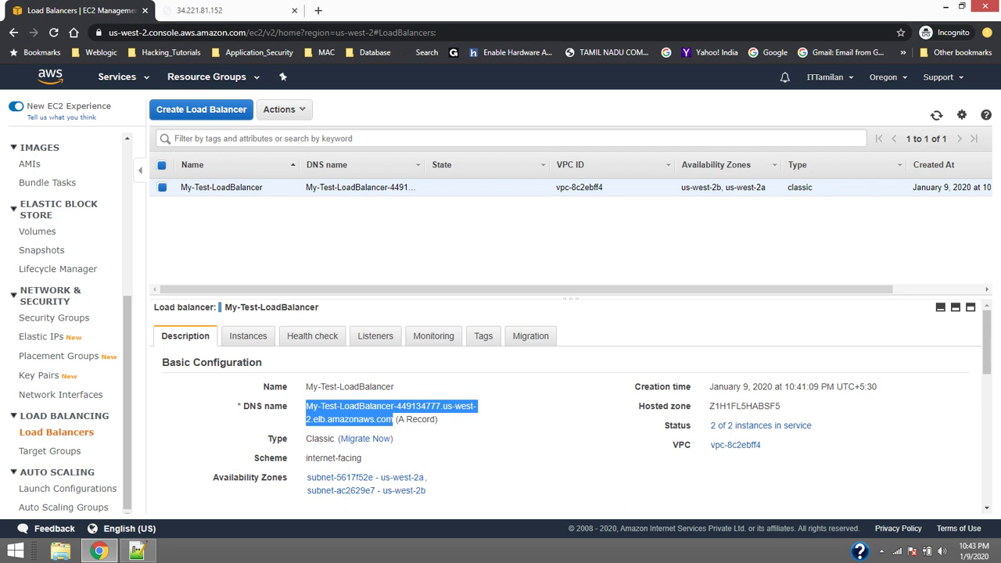
key("ctrl+t")
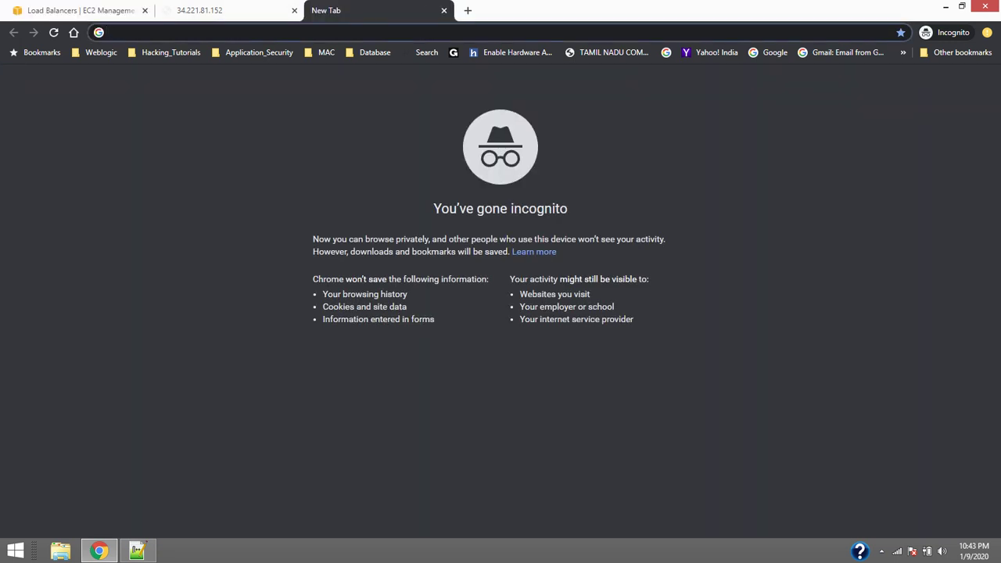
key("ctrl+v")
key("Return")
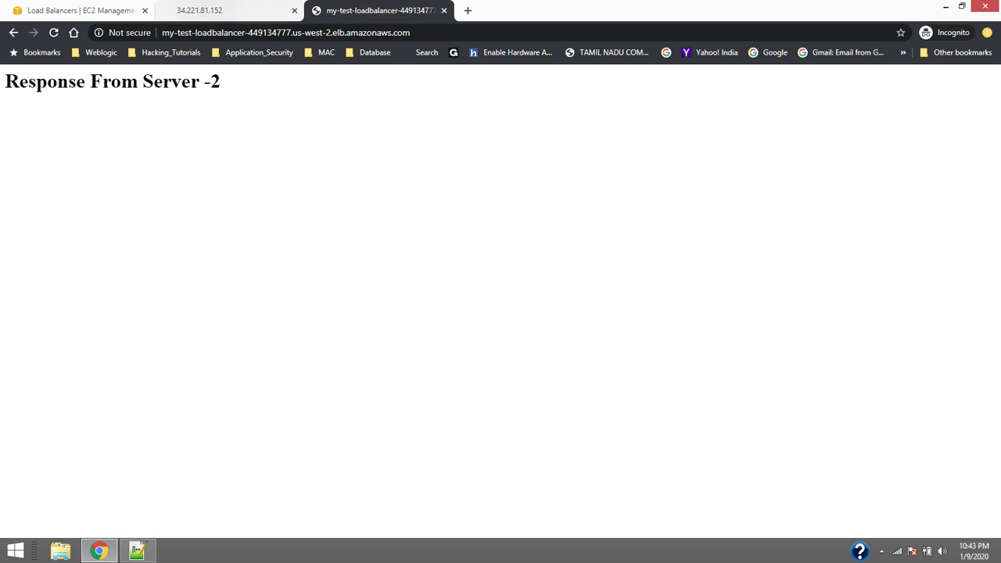
left_click(195, 10)
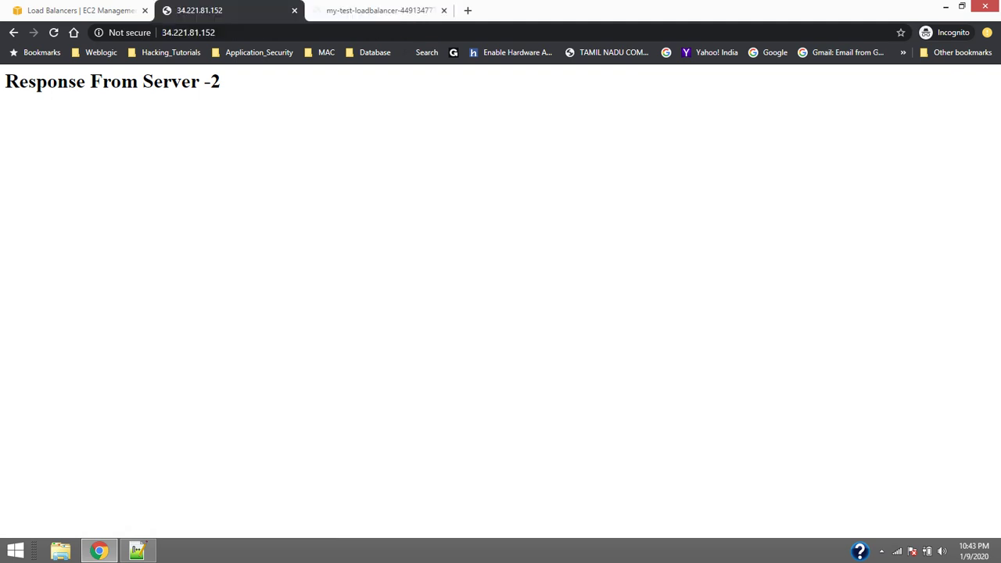
left_click(294, 10)
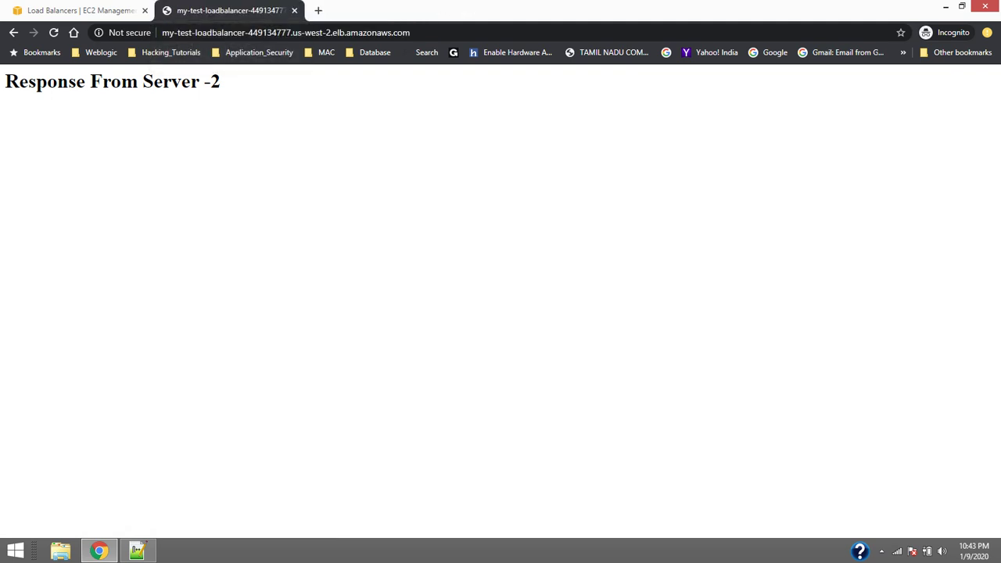
- Reload the load balancer's page repeatedly to test whether requests alternate between the two web servers
key("F5")
key("F5")
key("F5")
key("F5")
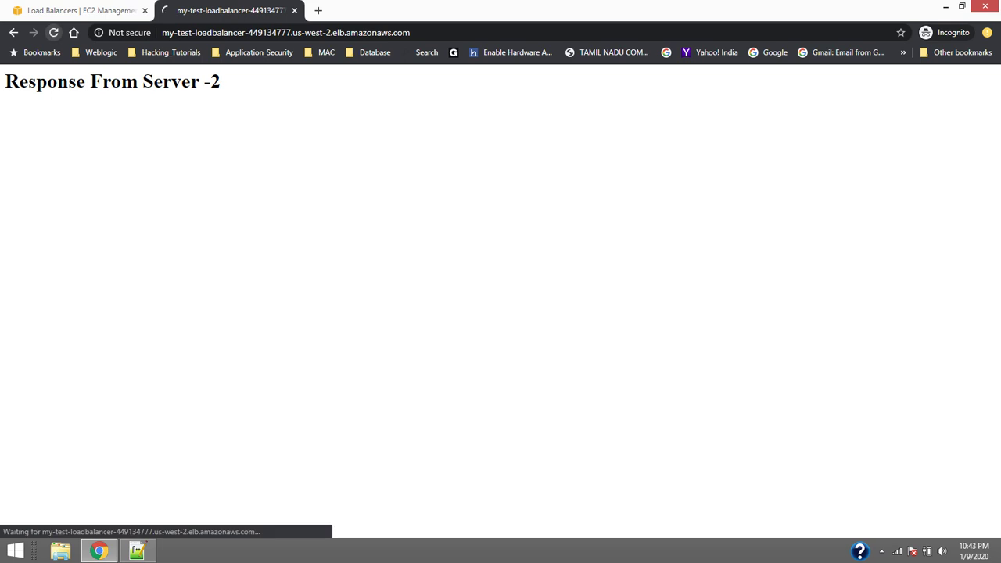
key("F5")
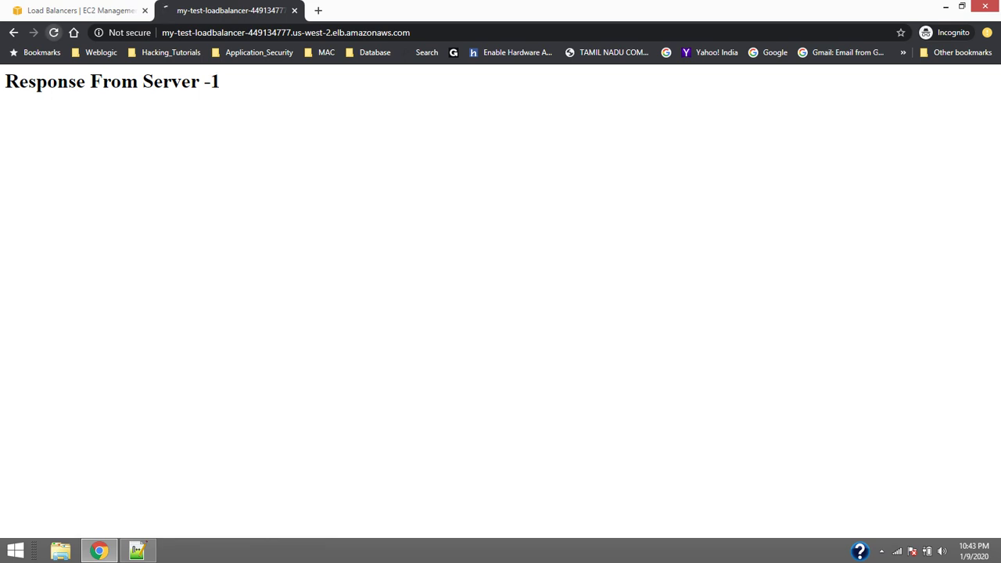
key("F5")
- Return to the AWS console and open the list of EC2 instances
left_click(70, 10)
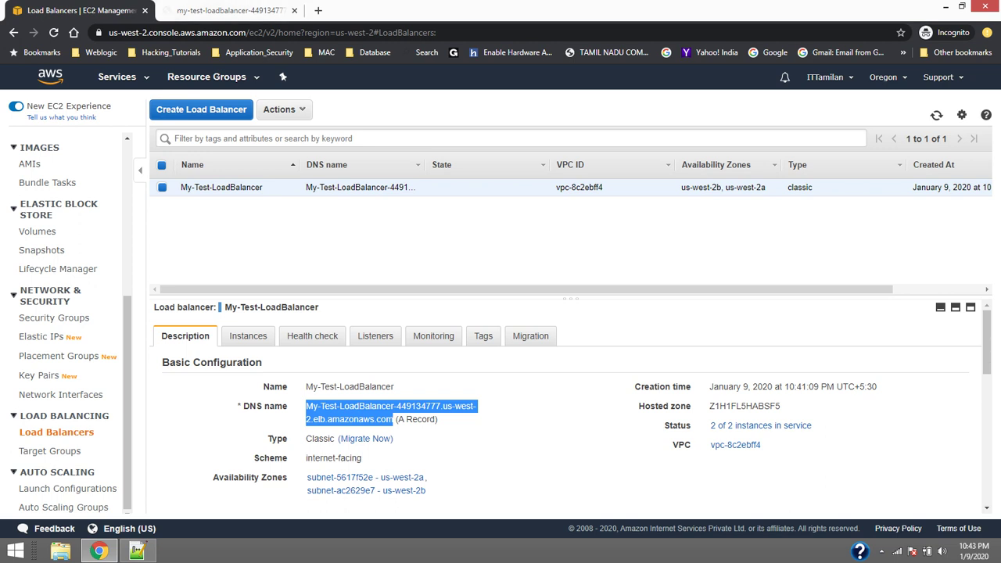
scroll(67, 325, "up", 4)
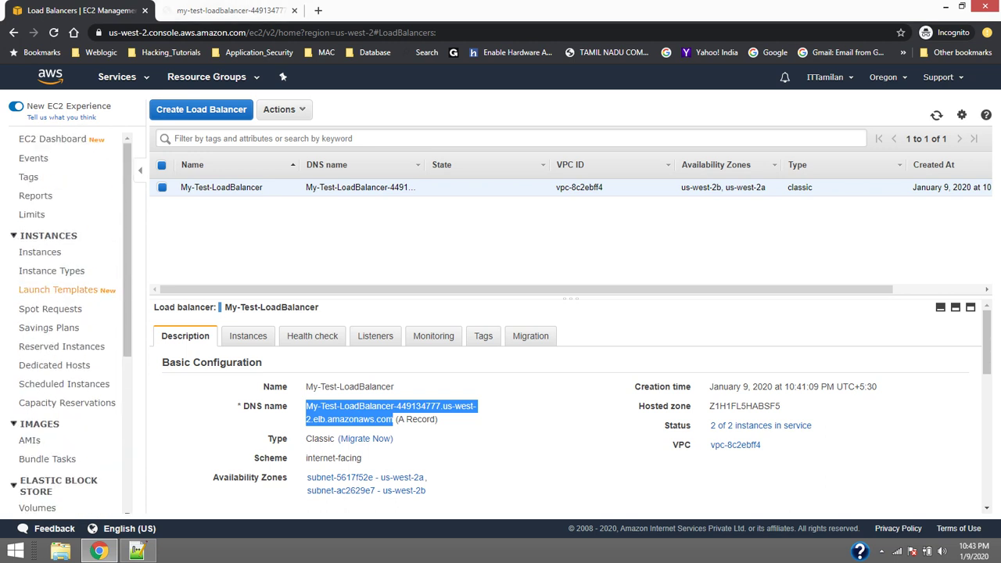
left_click(39, 252)
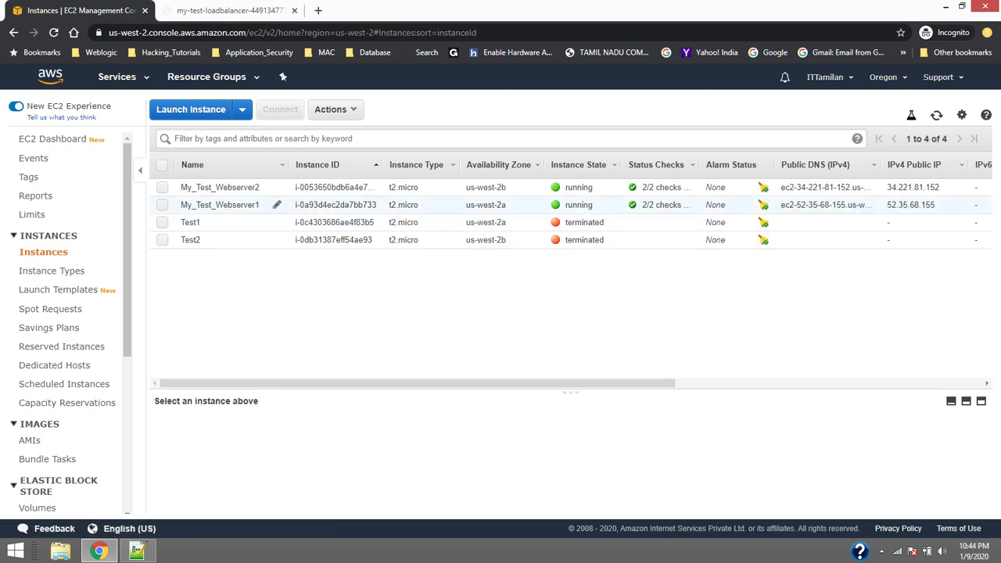
- Stop the My_Test_Webserver1 instance and confirm the stop
left_click(227, 187)
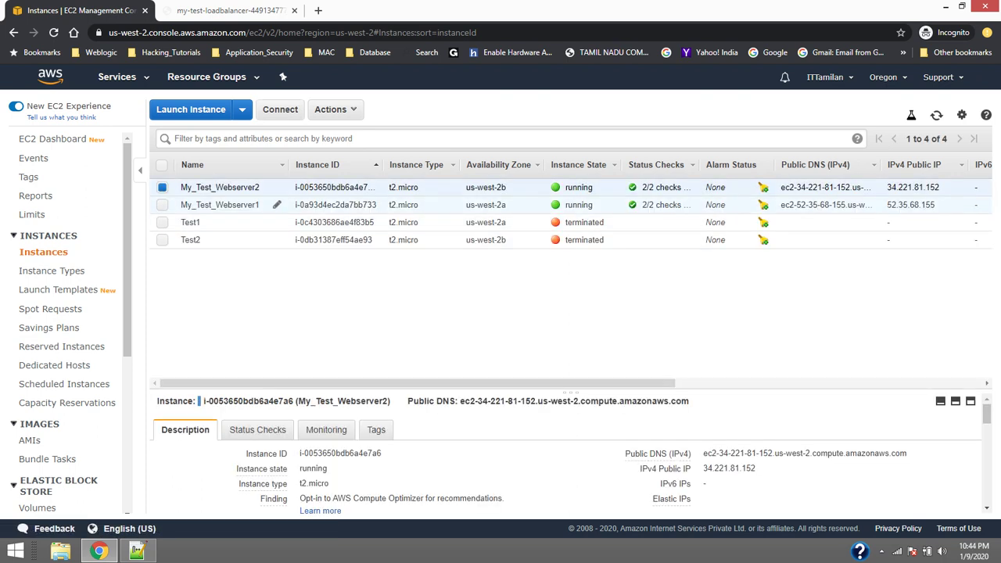
left_click(227, 205)
right_click(221, 202)
mouse_move(259, 270)
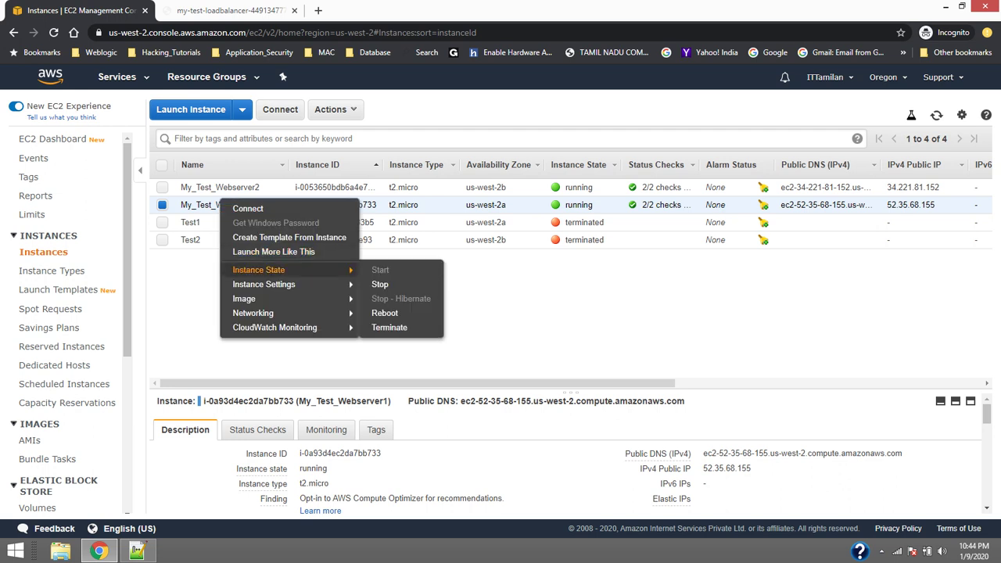
left_click(380, 284)
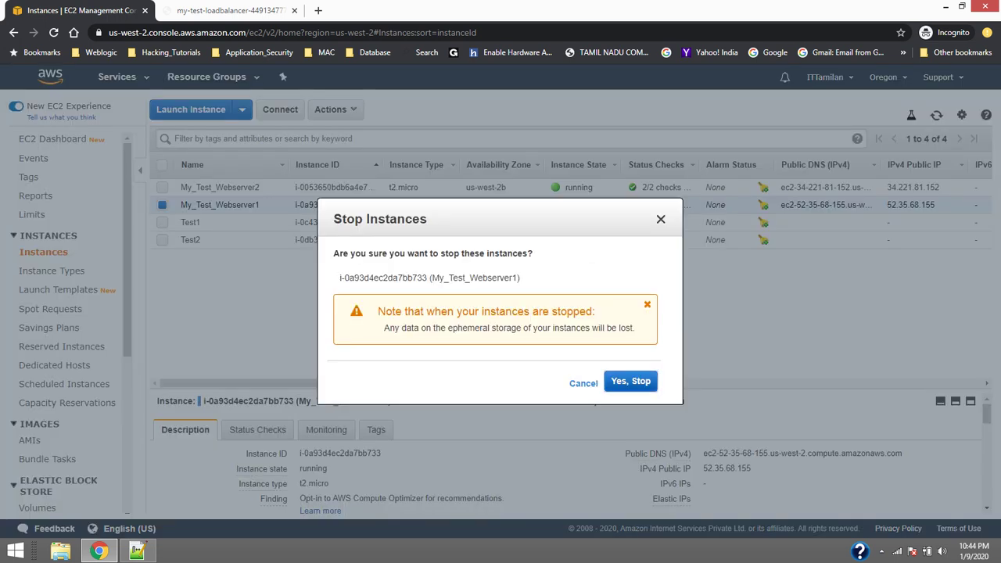
left_click(622, 381)
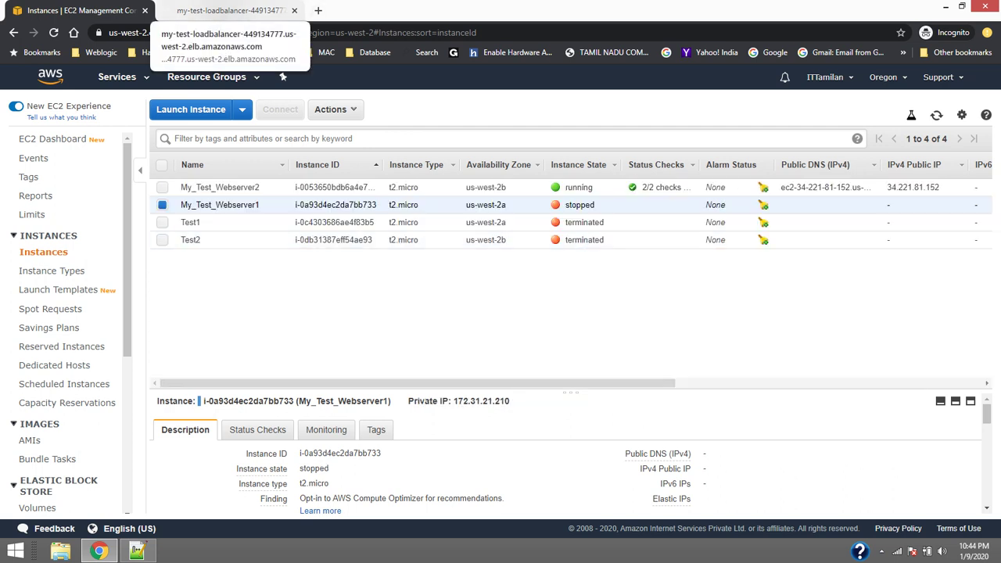
- Reload the load balancer's page several times to check which server responds while My_Test_Webserver1 is stopped
left_click(227, 10)
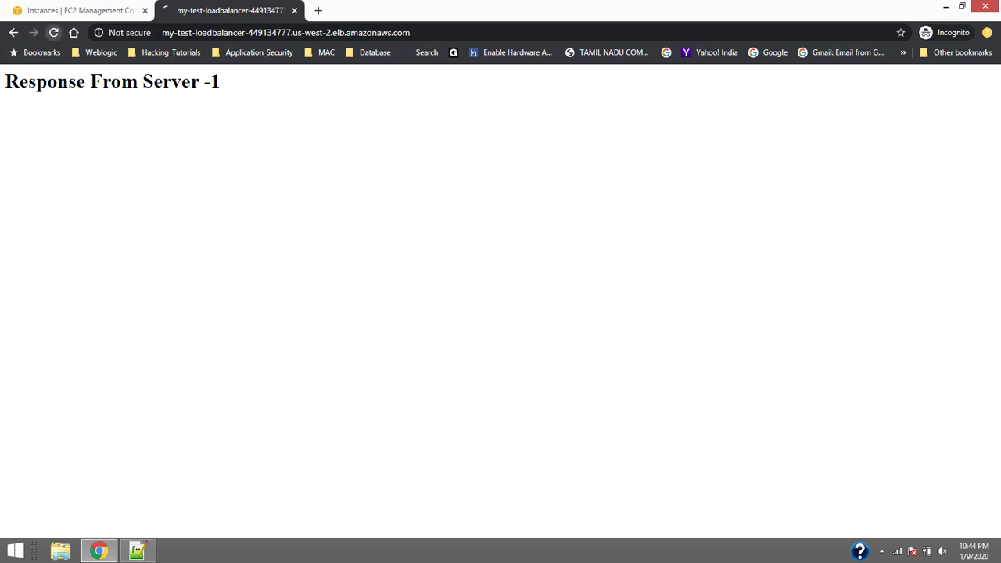
left_click(53, 32)
left_click(53, 32)
left_click(53, 32)
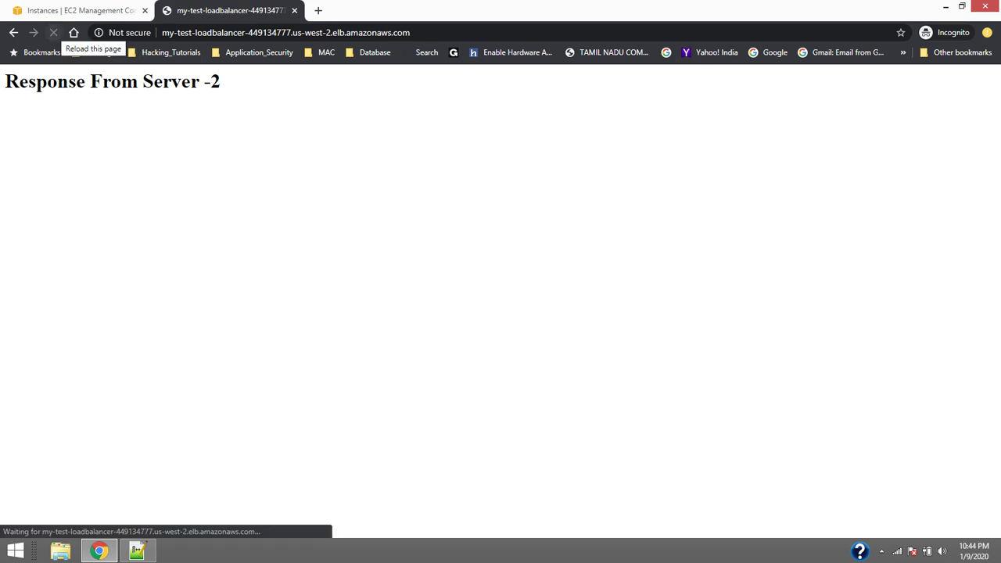
- Return to the AWS console and check the service status of the instances registered with My-Test-LoadBalancer
key("ctrl+1")
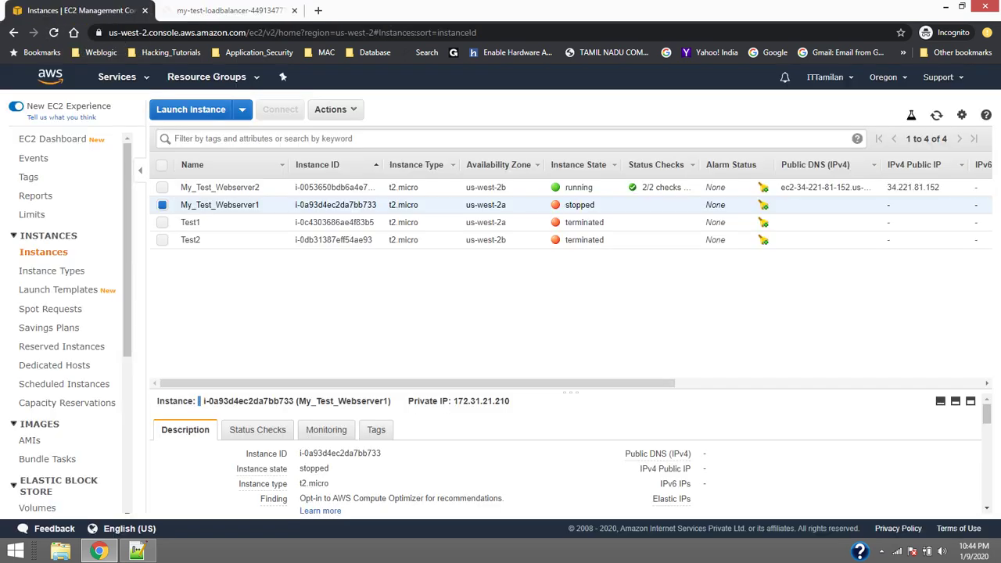
scroll(60, 394, "down", 4)
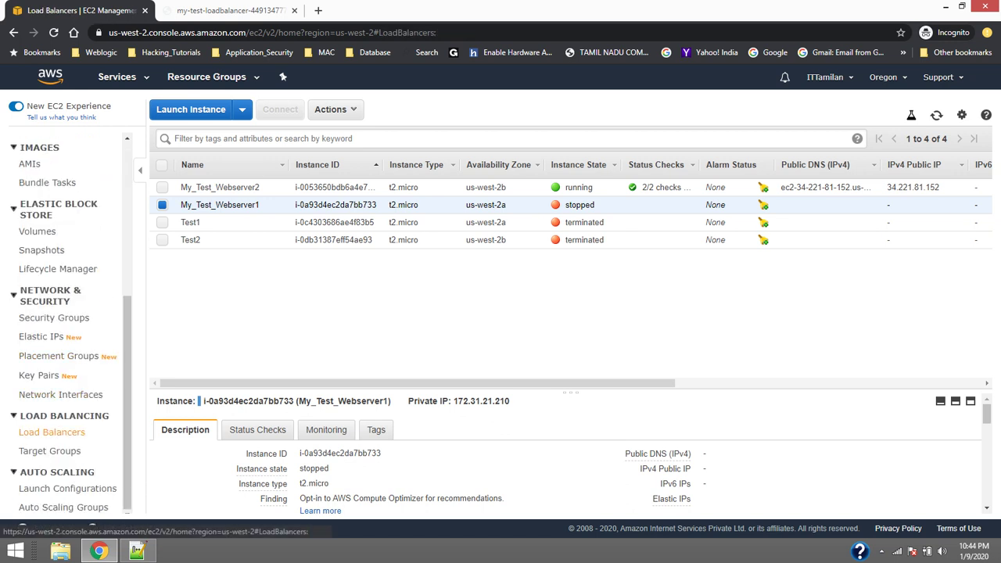
left_click(52, 431)
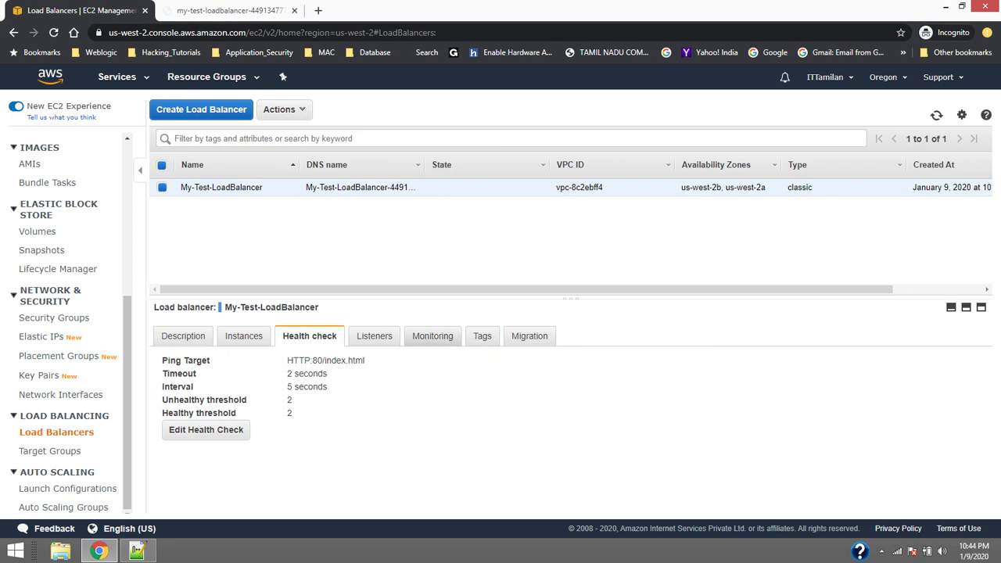
left_click(374, 335)
left_click(243, 335)
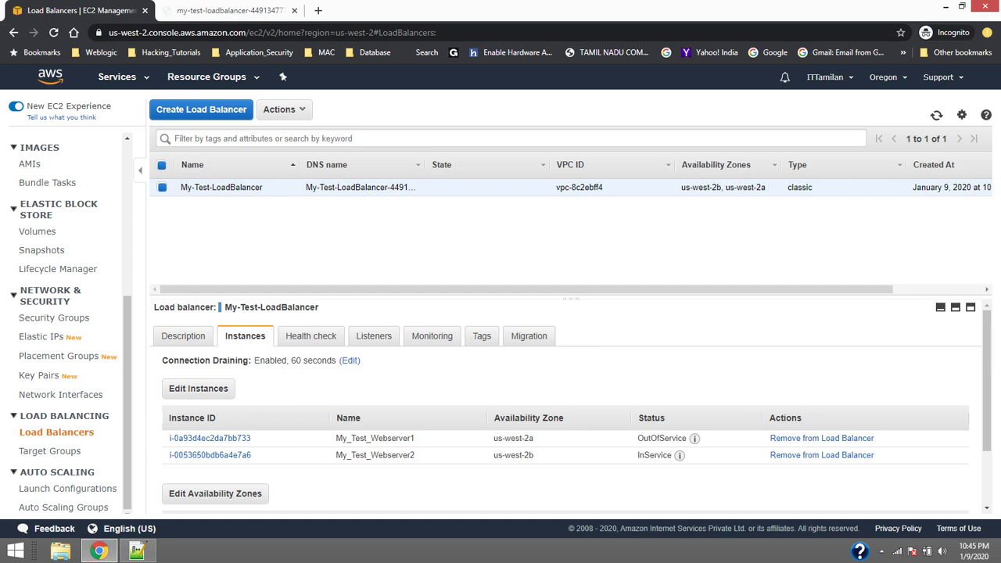
- Go back to the list of EC2 instances and start the stopped My_Test_Webserver1 instance, confirming the start
scroll(31, 180, "up", 4)
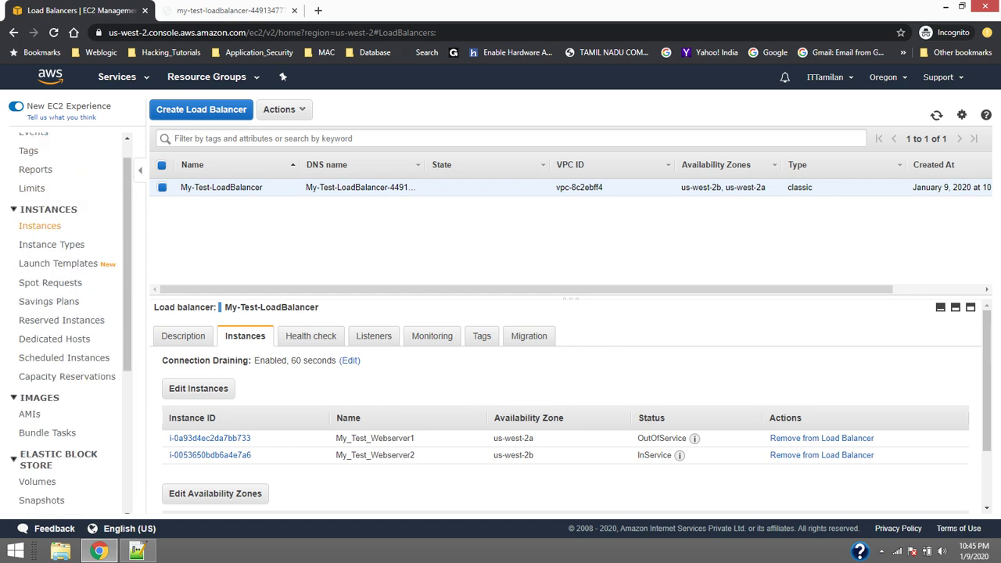
left_click(40, 252)
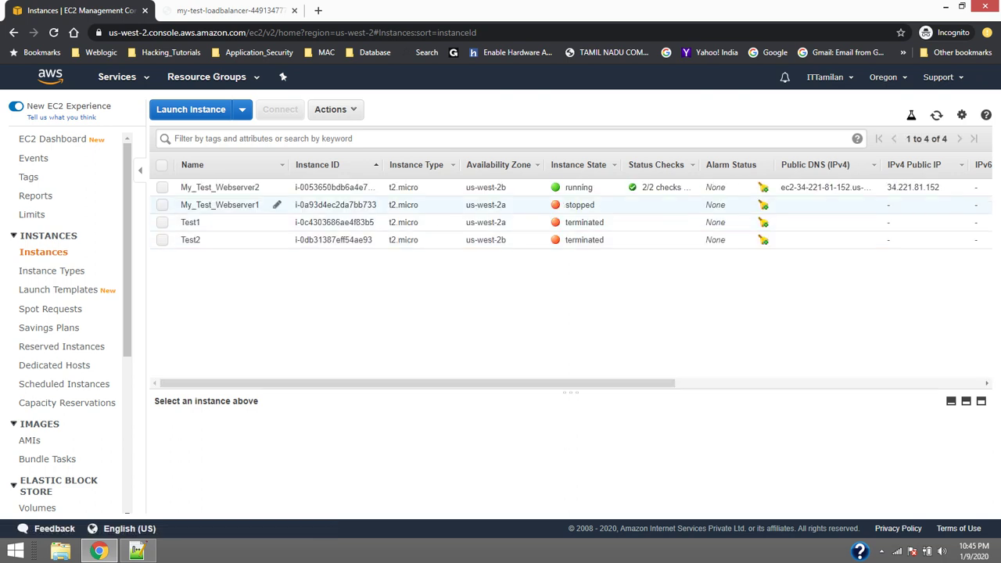
left_click(234, 205)
right_click(236, 202)
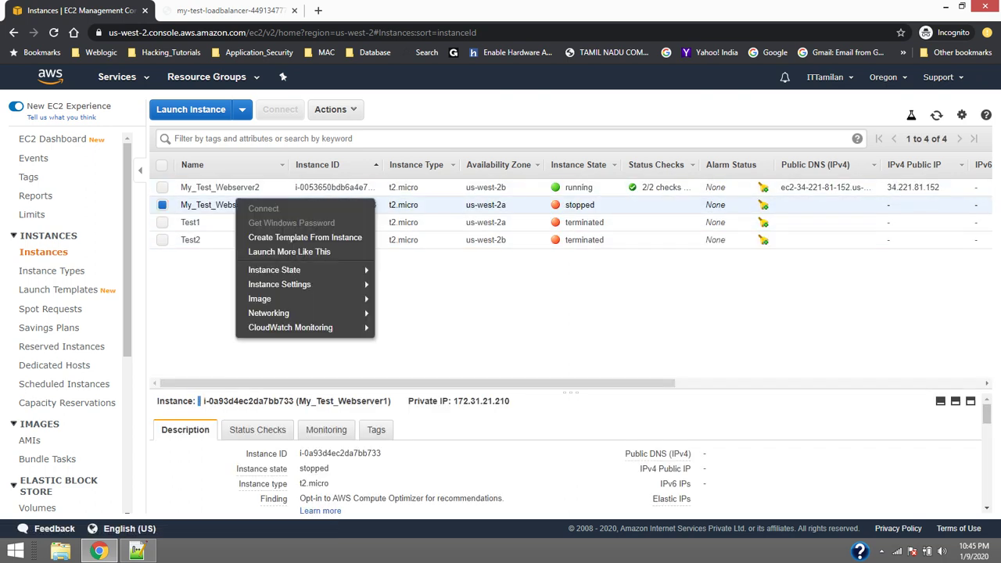
mouse_move(274, 270)
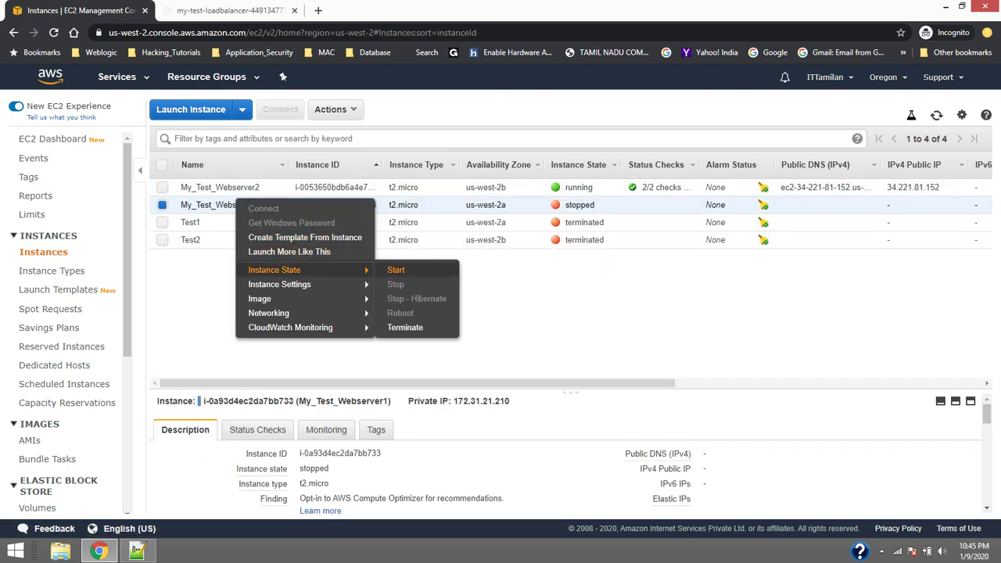
left_click(396, 269)
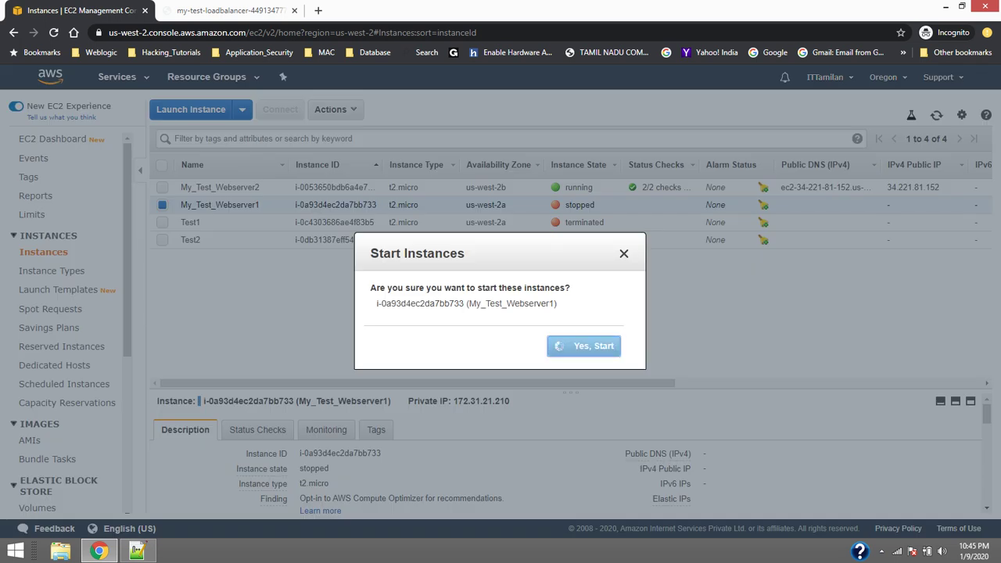
left_click(561, 346)
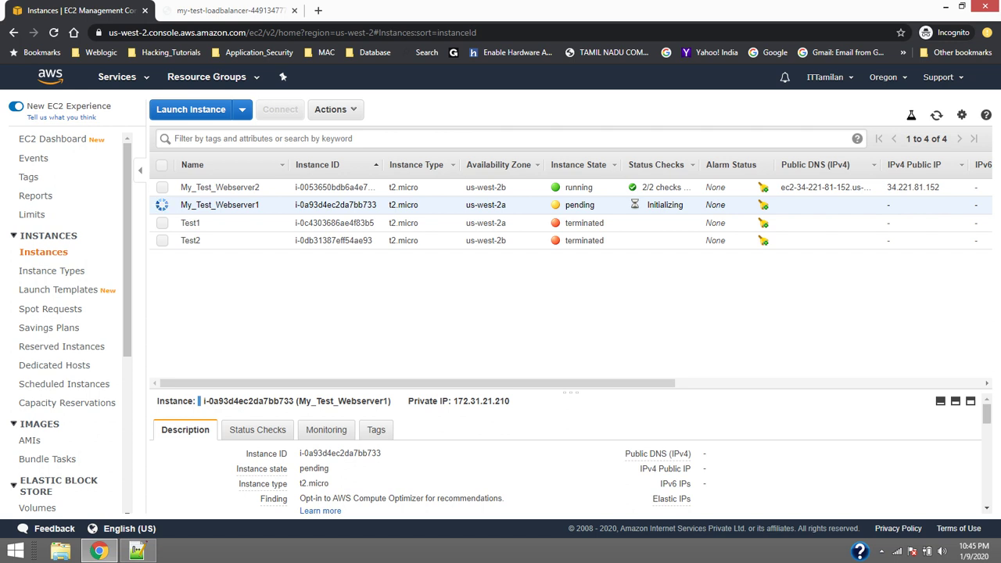
left_click(882, 551)
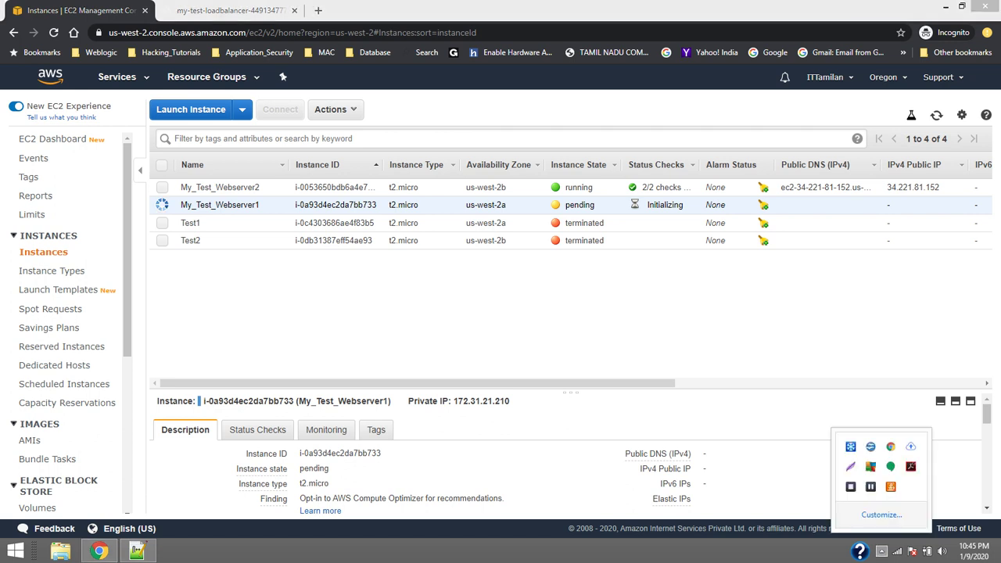